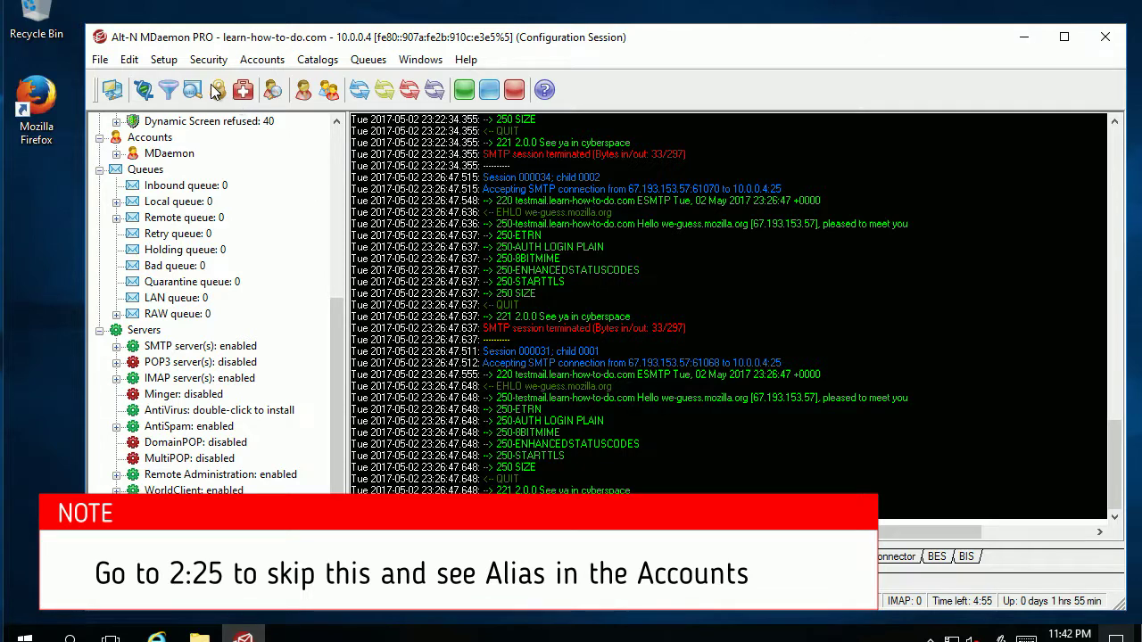
Step: Open the Account Editor for the demo user's account via Accounts > Edit Account
{"action": "left_click", "coordinate": [261, 60]}
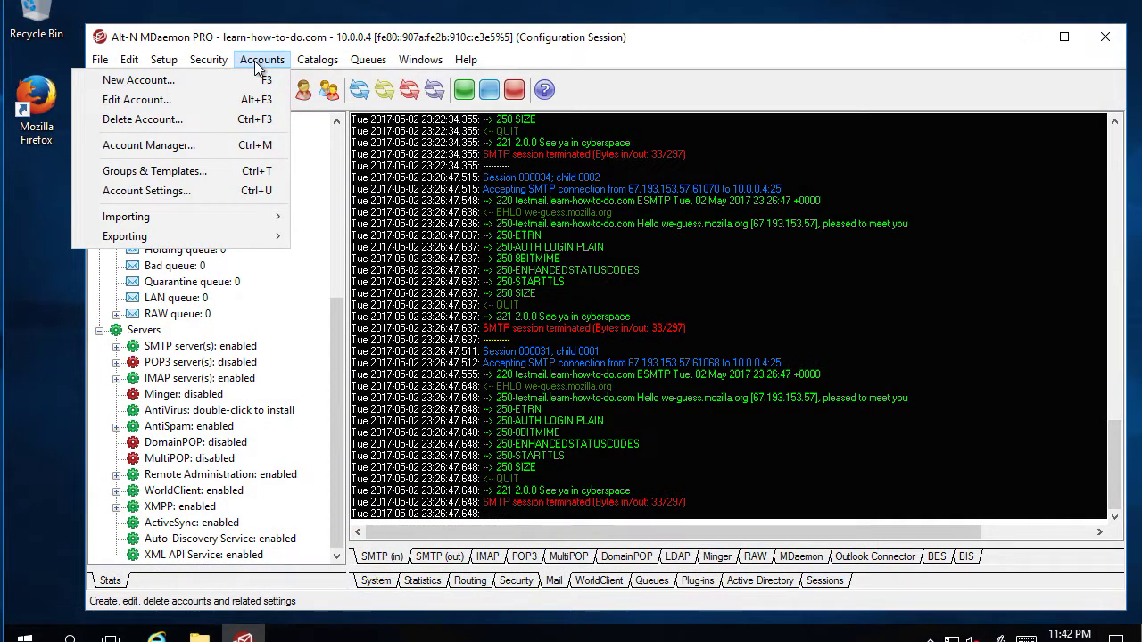
{"action": "mouse_move", "coordinate": [211, 60]}
{"action": "mouse_move", "coordinate": [260, 60]}
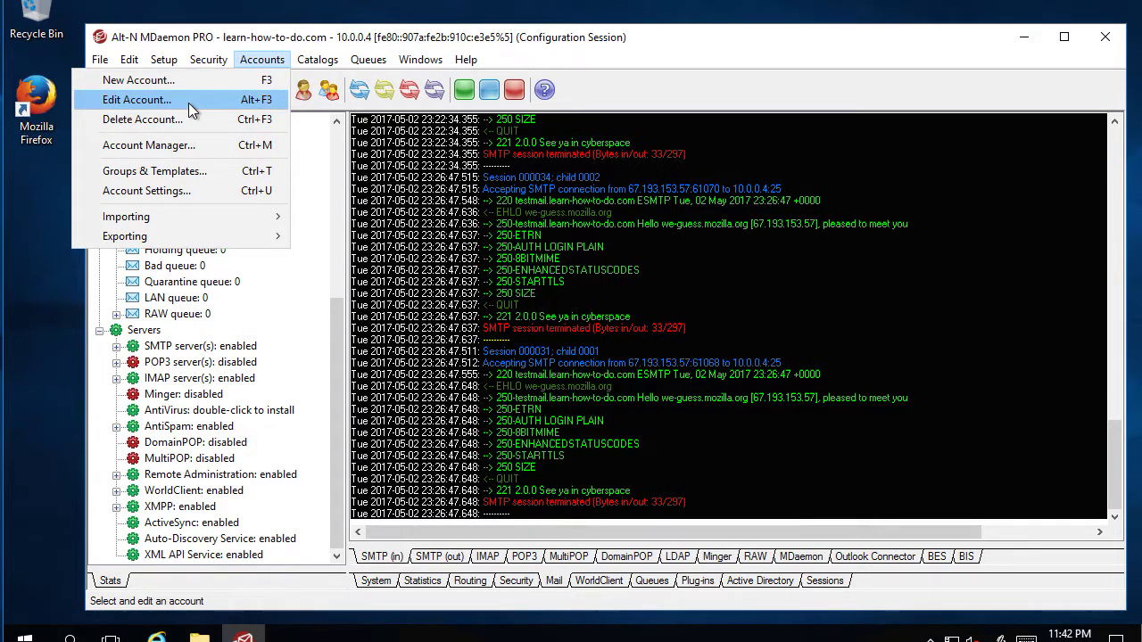
{"action": "left_click", "coordinate": [189, 103]}
{"action": "left_click", "coordinate": [509, 200]}
{"action": "left_click", "coordinate": [508, 183]}
{"action": "left_click", "coordinate": [677, 519]}
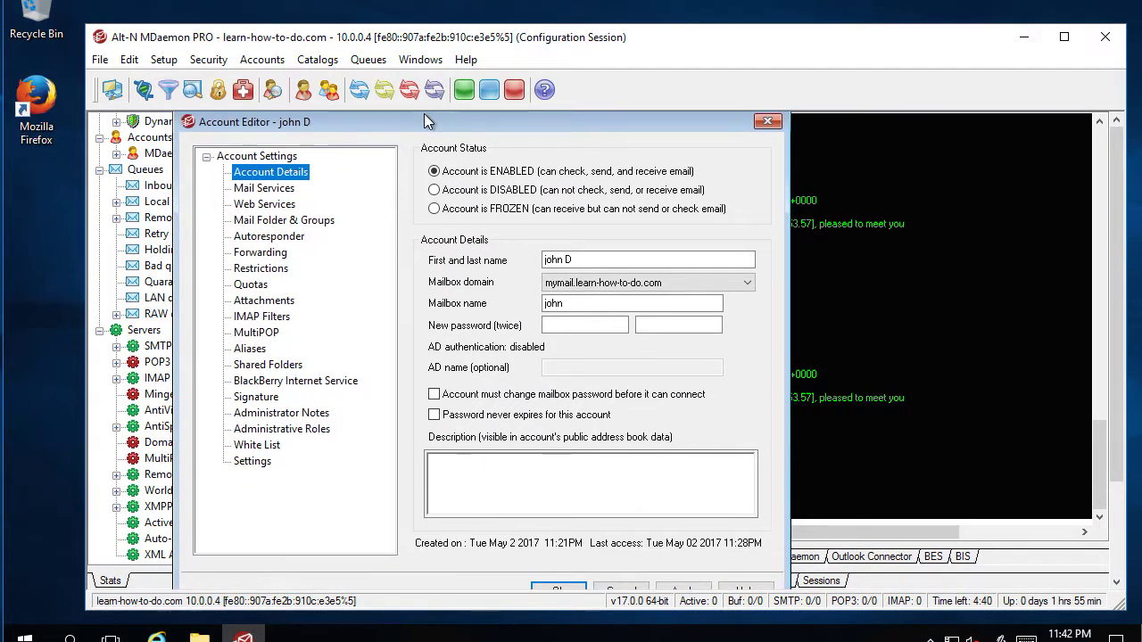
Step: Go to the account's Mail Services page, where POP and IMAP access are enabled
{"action": "left_click", "coordinate": [596, 324]}
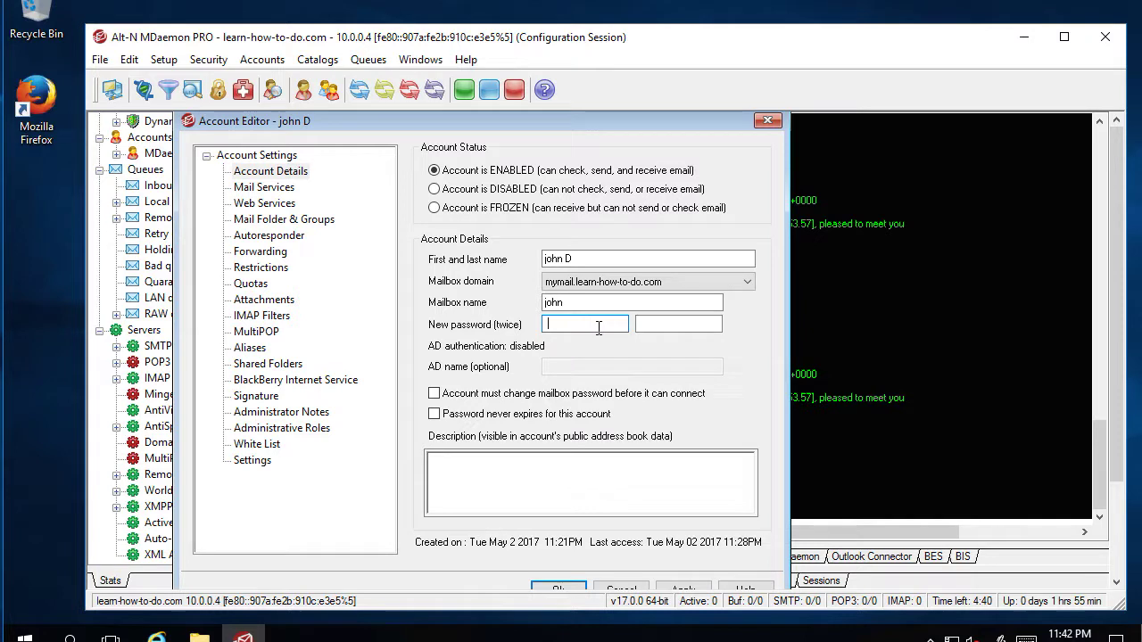
{"action": "key", "text": "Tab"}
{"action": "left_click", "coordinate": [588, 325]}
{"action": "double_click", "coordinate": [571, 302]}
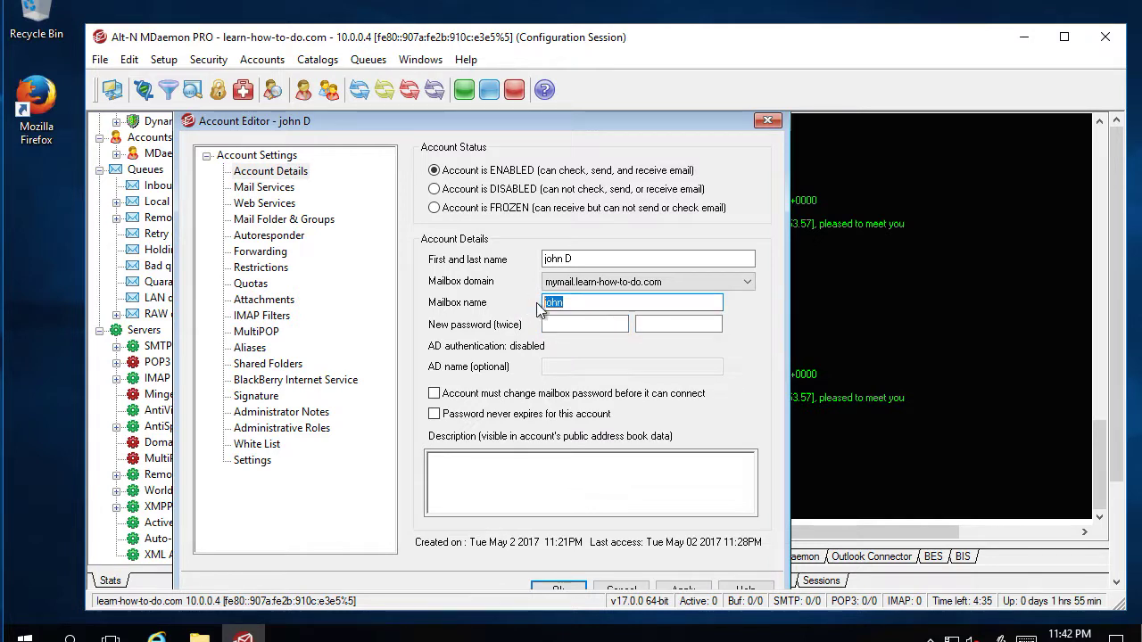
{"action": "left_click", "coordinate": [557, 284]}
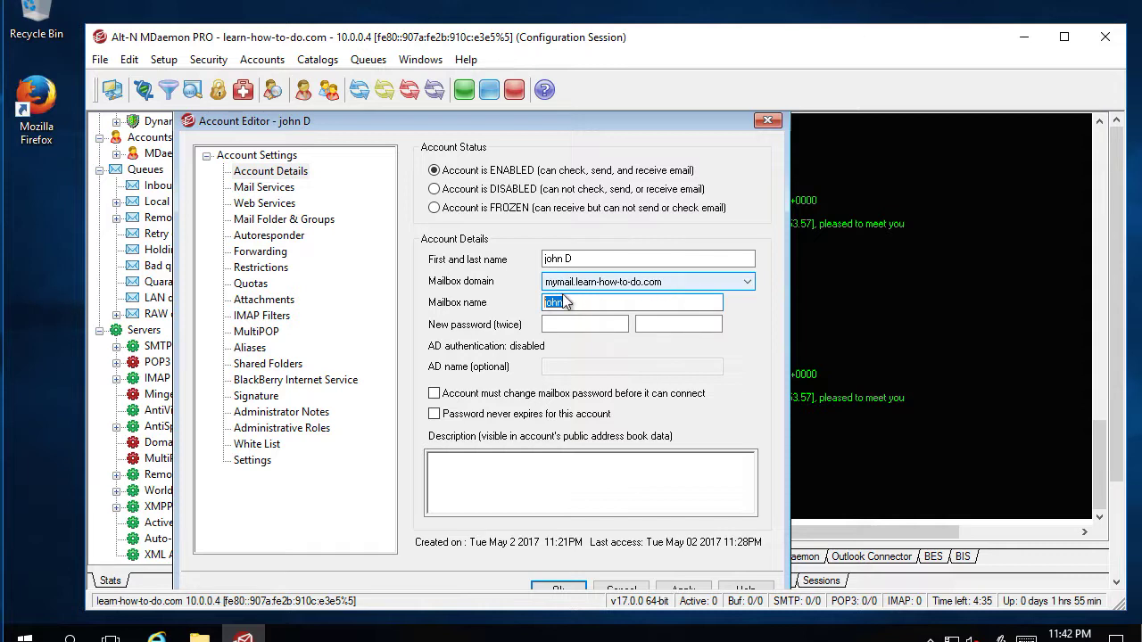
{"action": "left_click", "coordinate": [541, 305]}
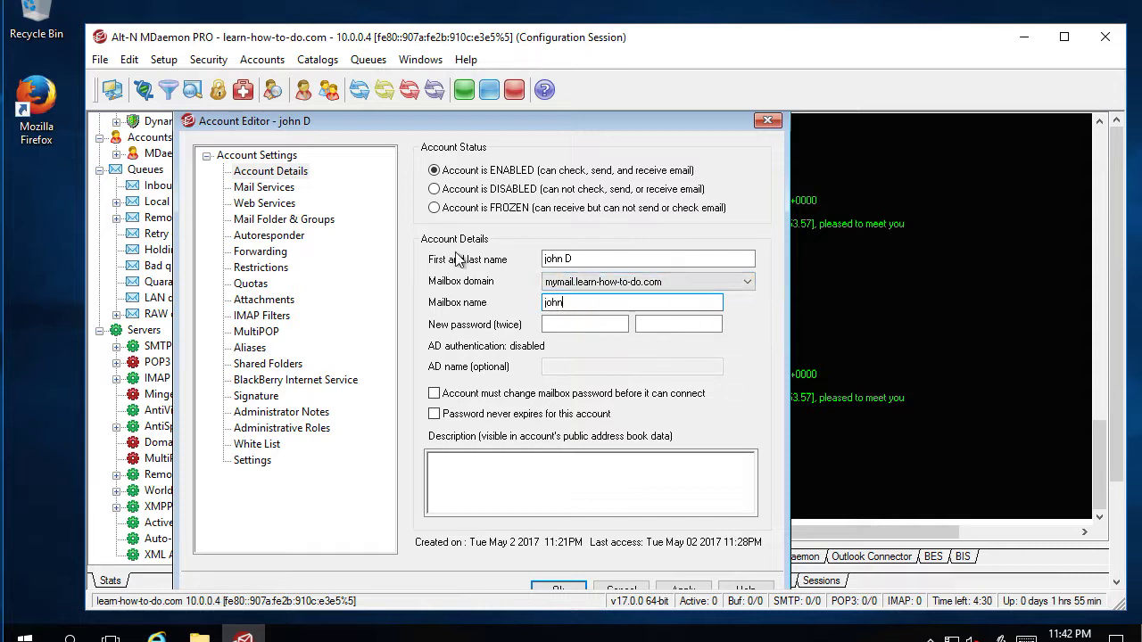
{"action": "left_click", "coordinate": [273, 189]}
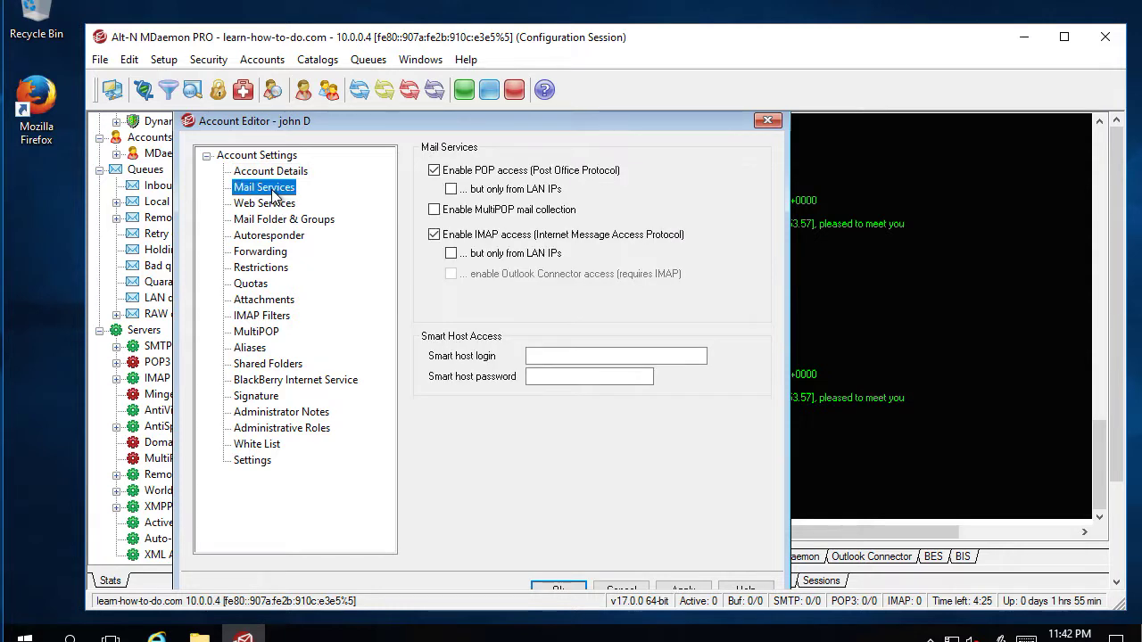
Step: Disable POP access for the account and show its Web Services settings
{"action": "left_click", "coordinate": [434, 171]}
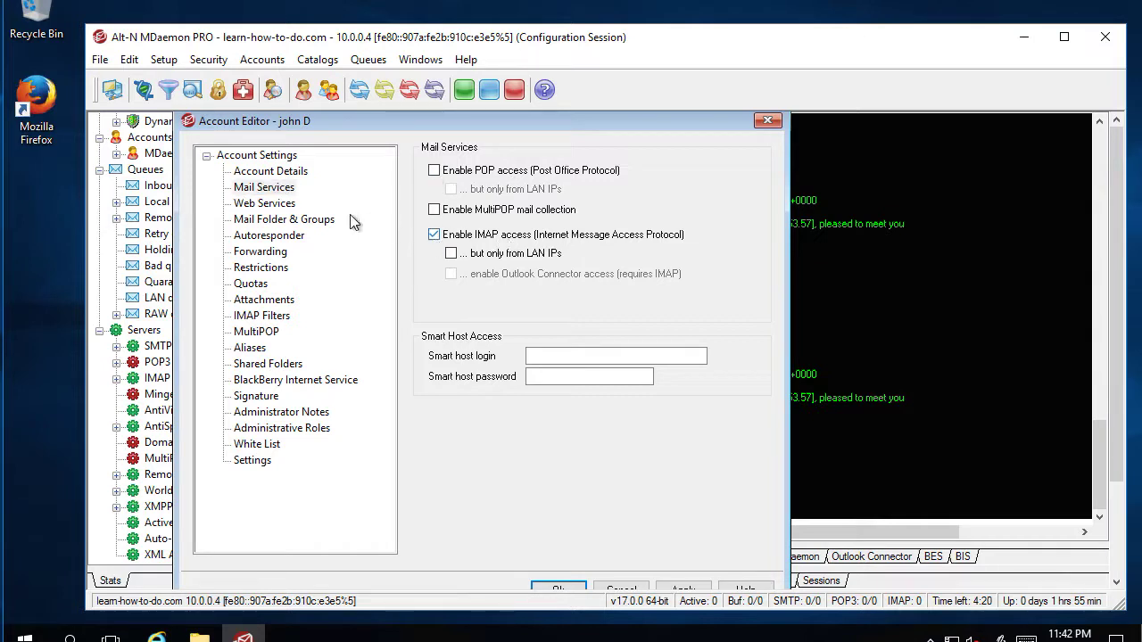
{"action": "left_click", "coordinate": [279, 204]}
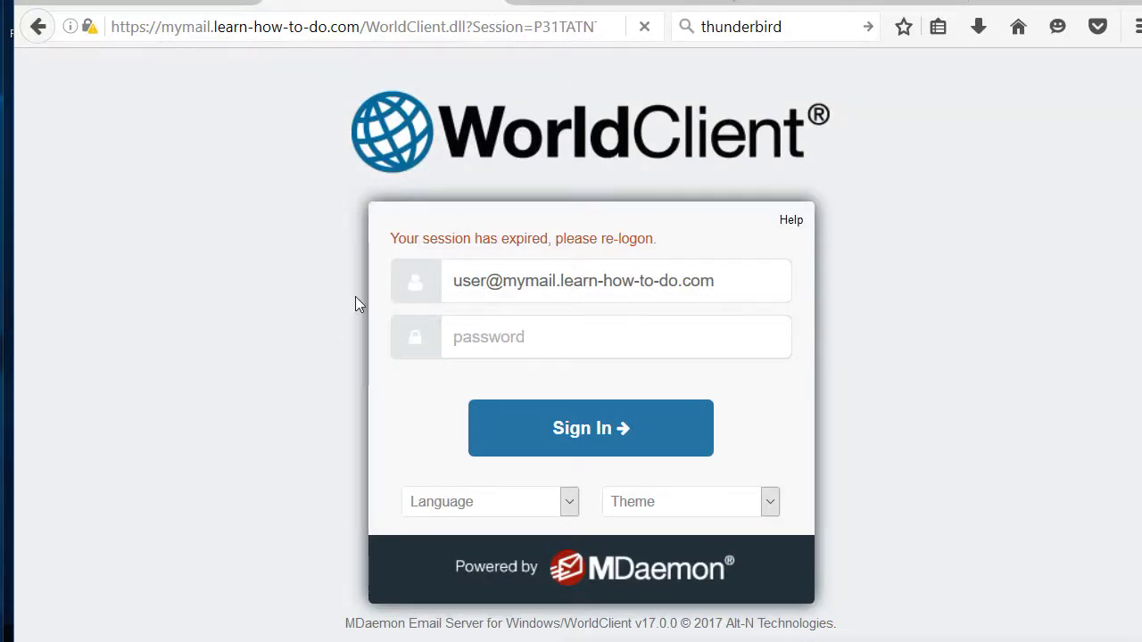
Step: Sign in to WorldClient webmail with the account's user name and password
{"action": "double_click", "coordinate": [486, 282]}
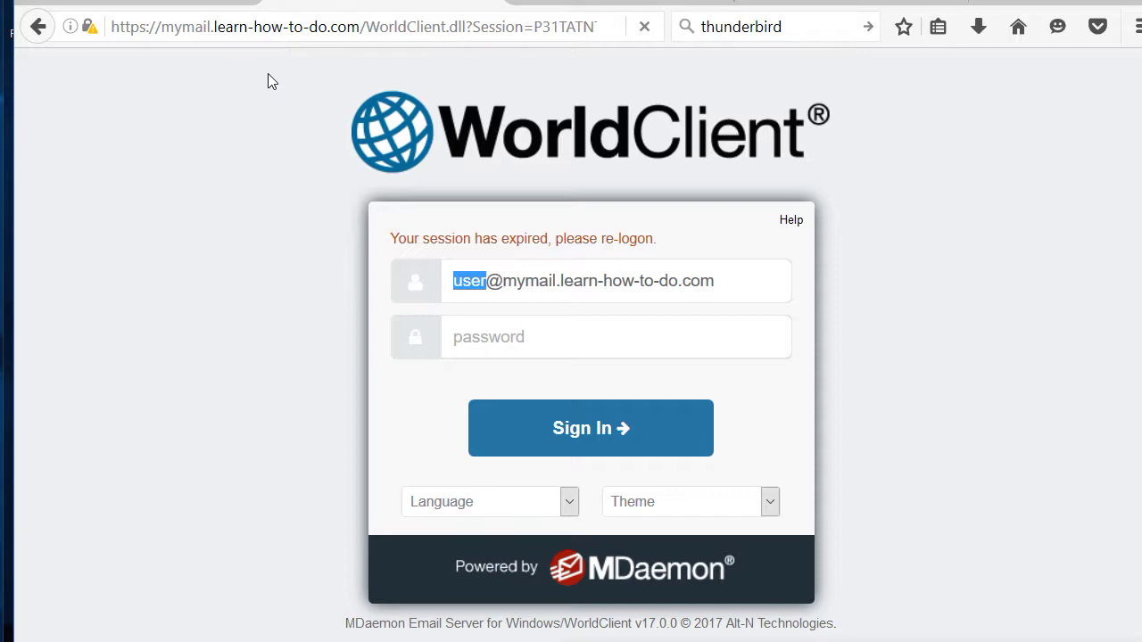
{"action": "type", "text": "john"}
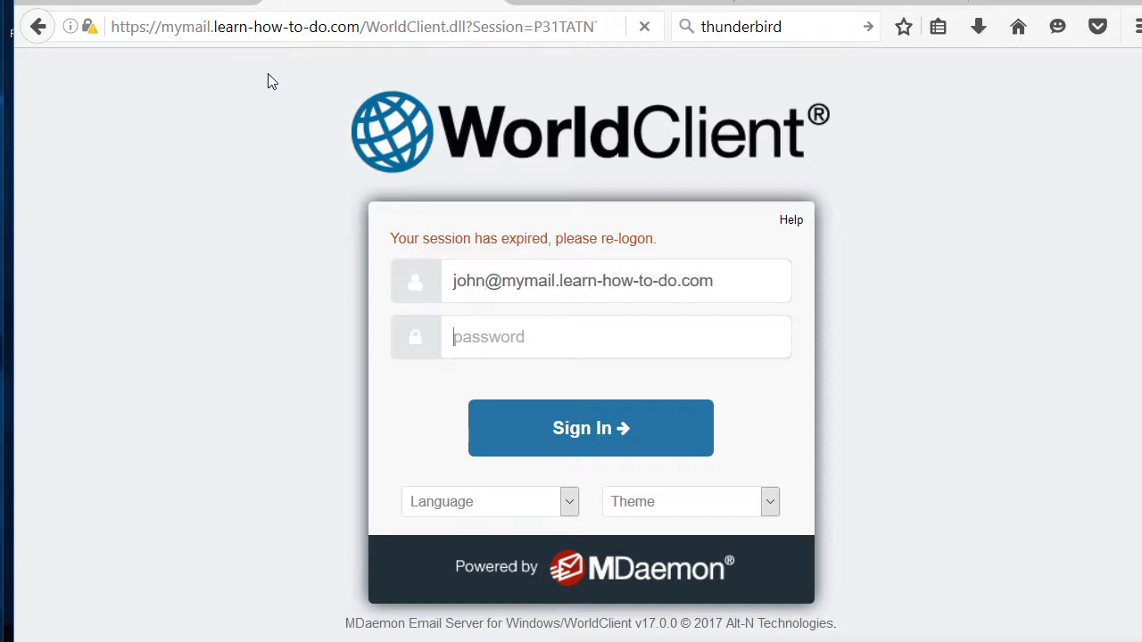
{"action": "key", "text": "Tab"}
{"action": "type", "text": "************"}
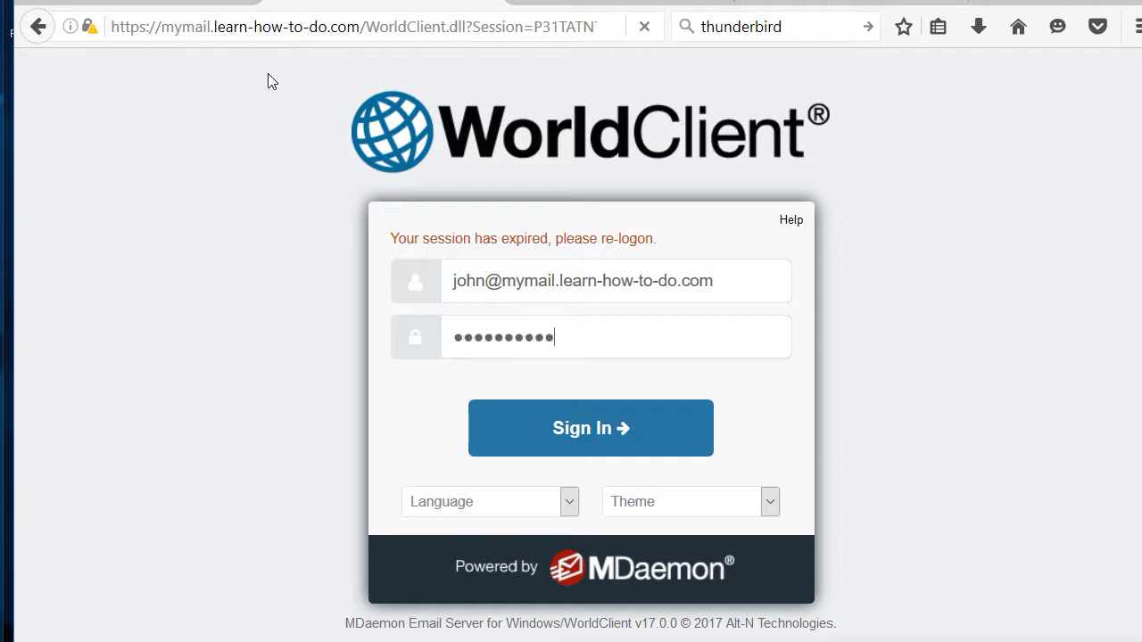
{"action": "type", "text": "***"}
{"action": "key", "text": "Return"}
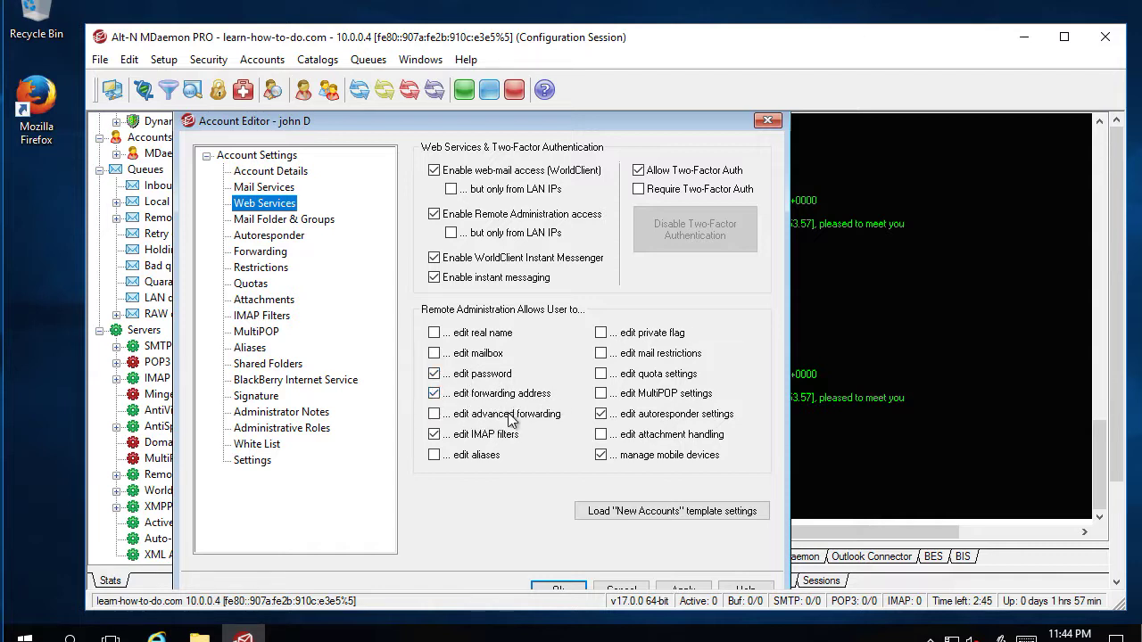
Step: Show the account's Aliases page, with the cursor in the empty Alias field
{"action": "left_click", "coordinate": [253, 350]}
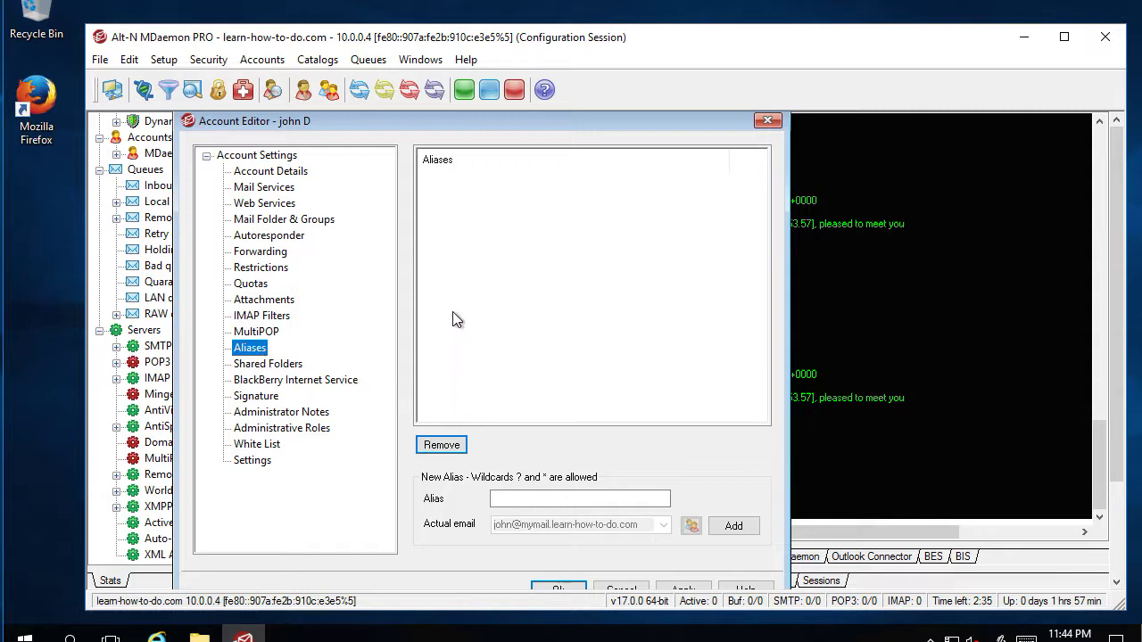
{"action": "left_click", "coordinate": [512, 495]}
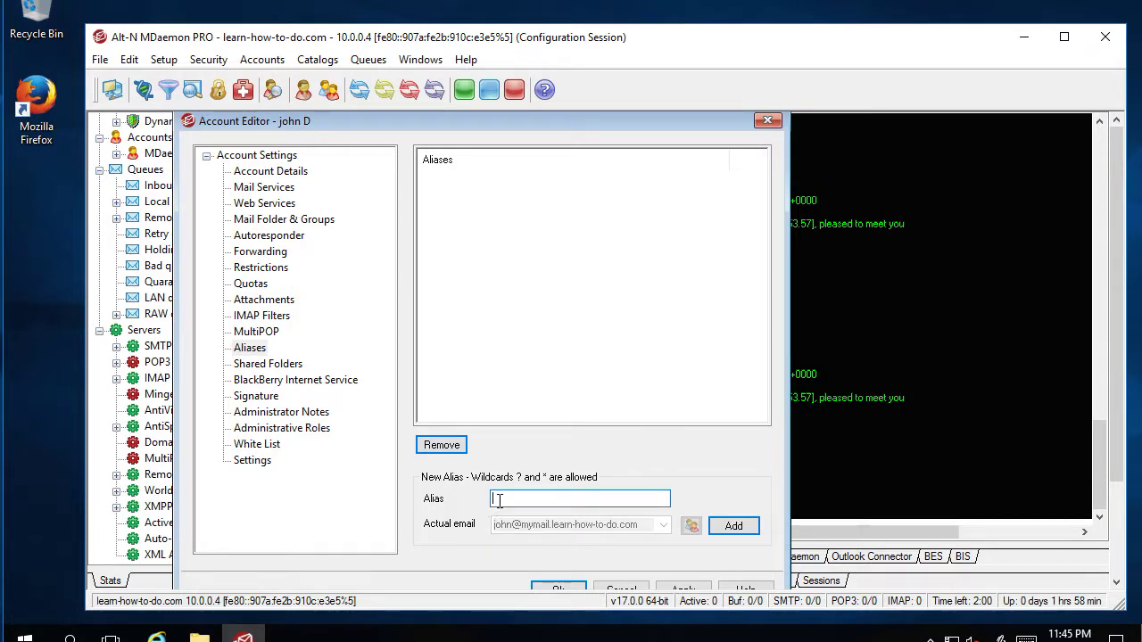
{"action": "type", "text": "h"}
{"action": "type", "text": "n@blabla.com"}
{"action": "left_click_drag", "start_coordinate": [592, 499], "coordinate": [491, 500]}
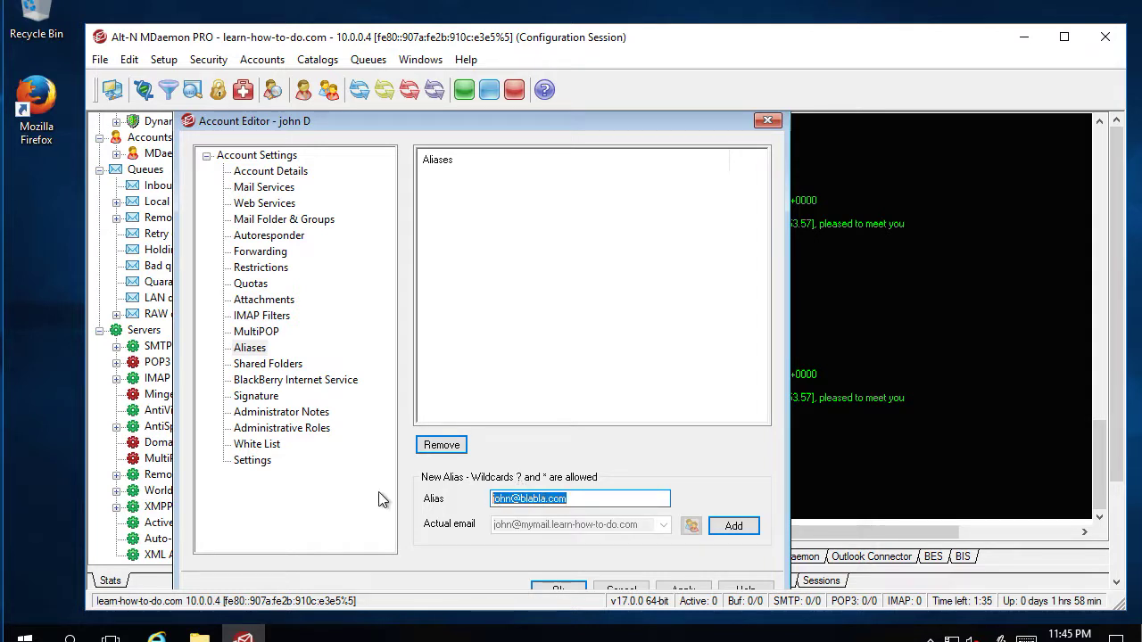
{"action": "type", "text": "user_support@"}
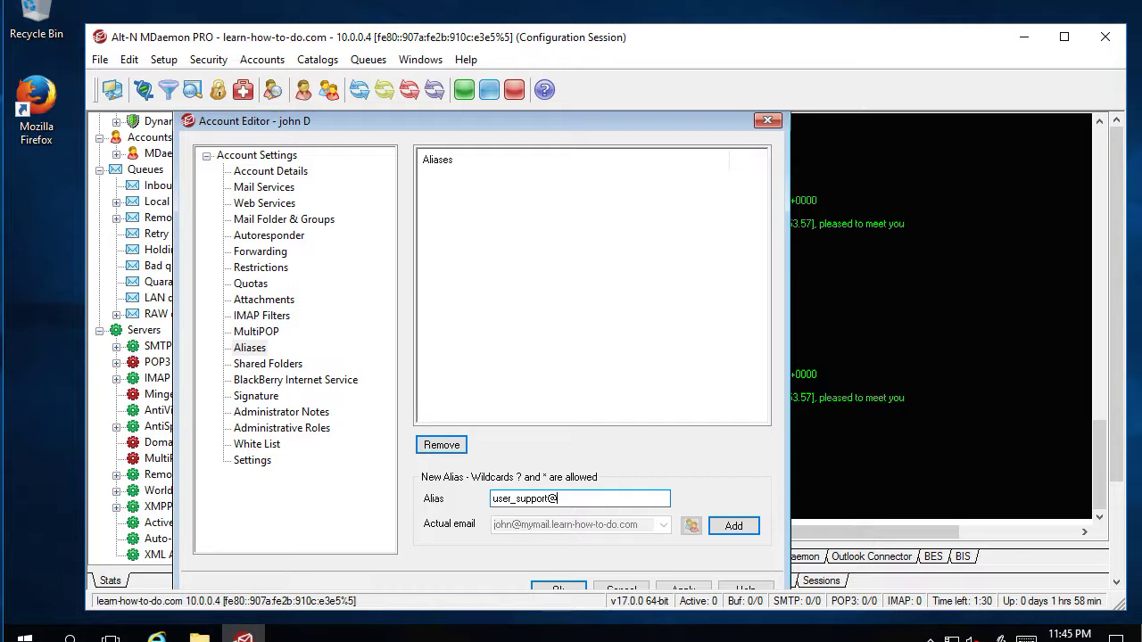
{"action": "type", "text": "mym"}
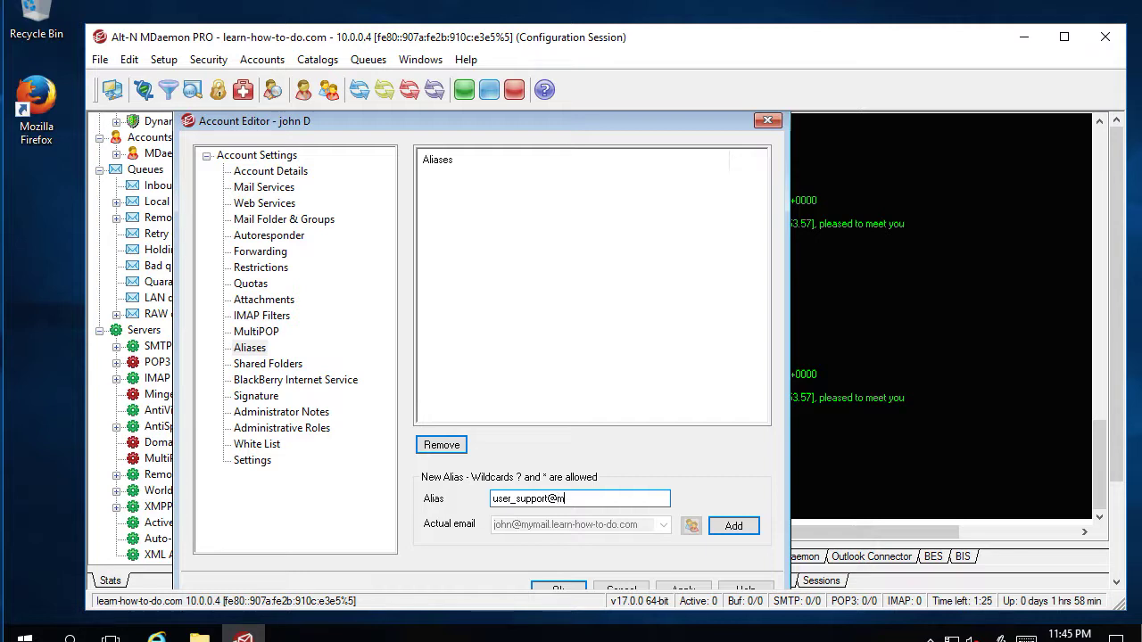
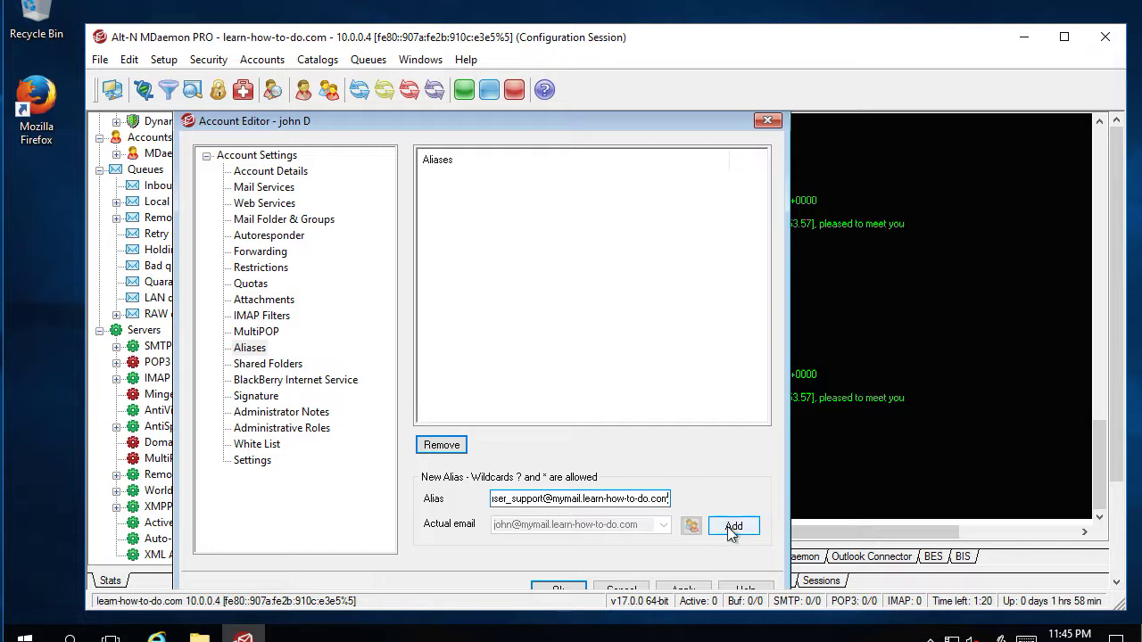
Step: Add the user_support alias to the edited account in the Aliases list
{"action": "left_click", "coordinate": [473, 183]}
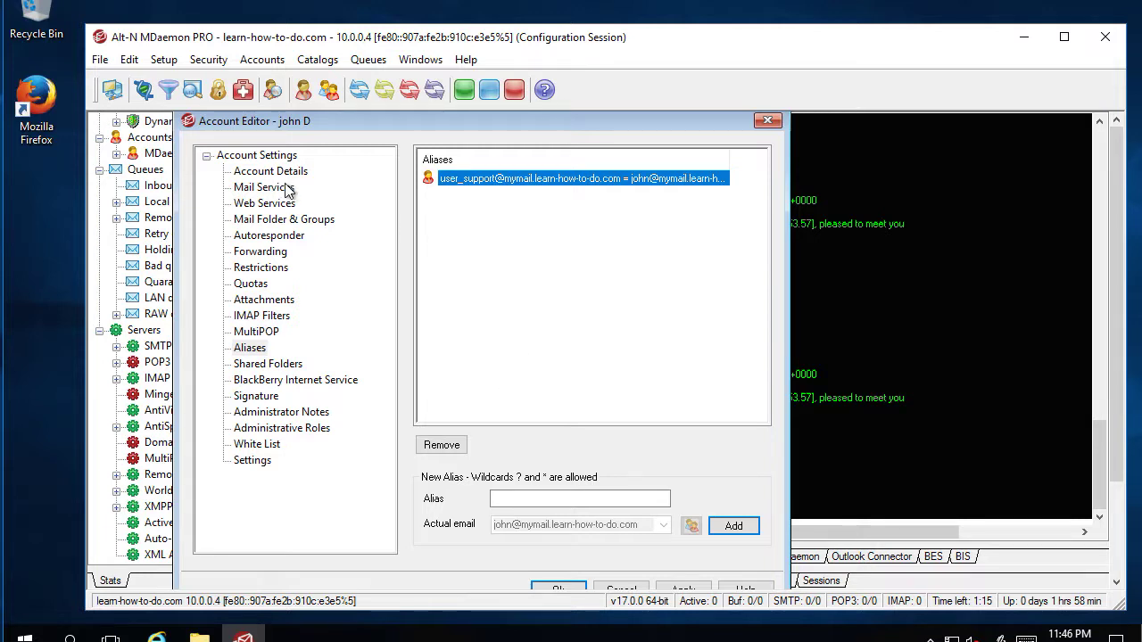
{"action": "mouse_move", "coordinate": [243, 635]}
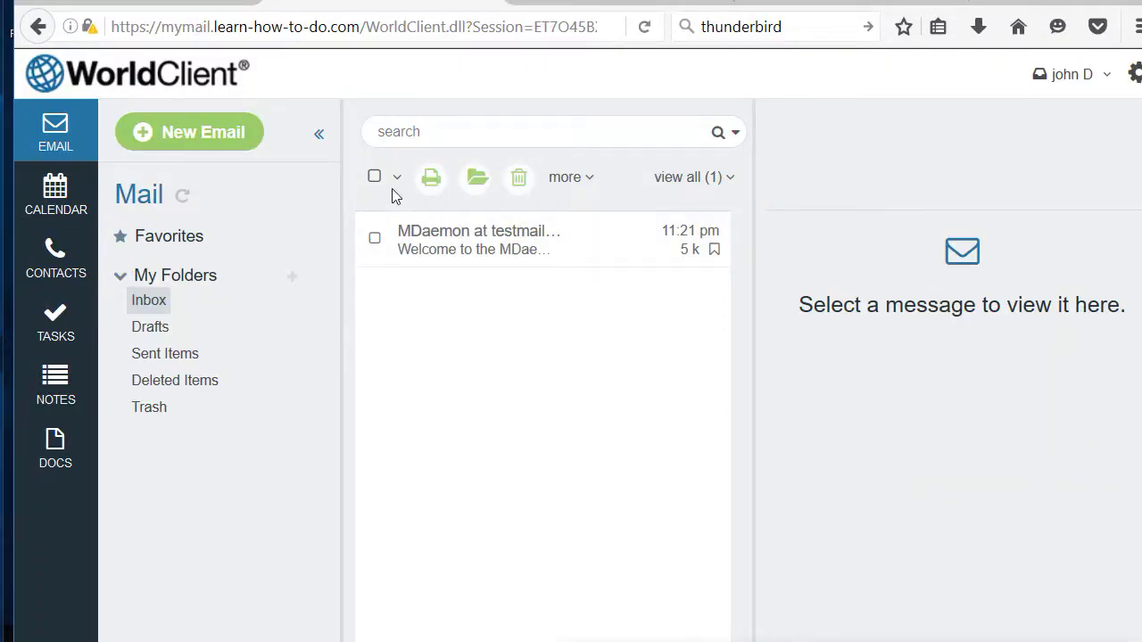
Step: Start a new WorldClient email and check the From list, which shows only the account's own address
{"action": "left_click", "coordinate": [183, 146]}
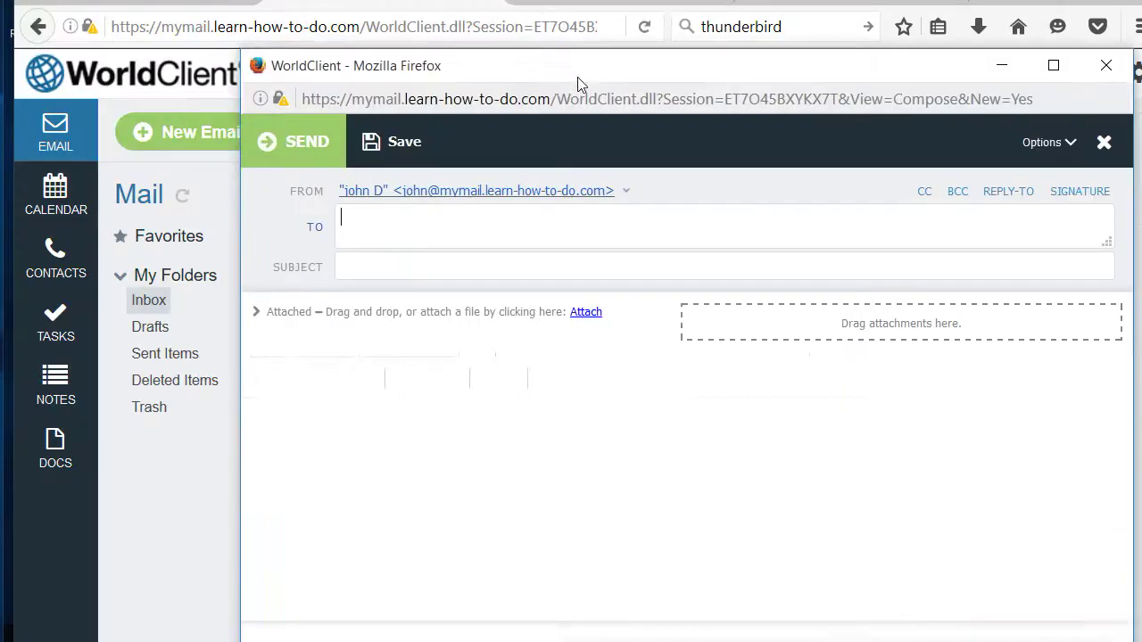
{"action": "left_click_drag", "start_coordinate": [577, 77], "coordinate": [451, 37]}
{"action": "left_click", "coordinate": [280, 193]}
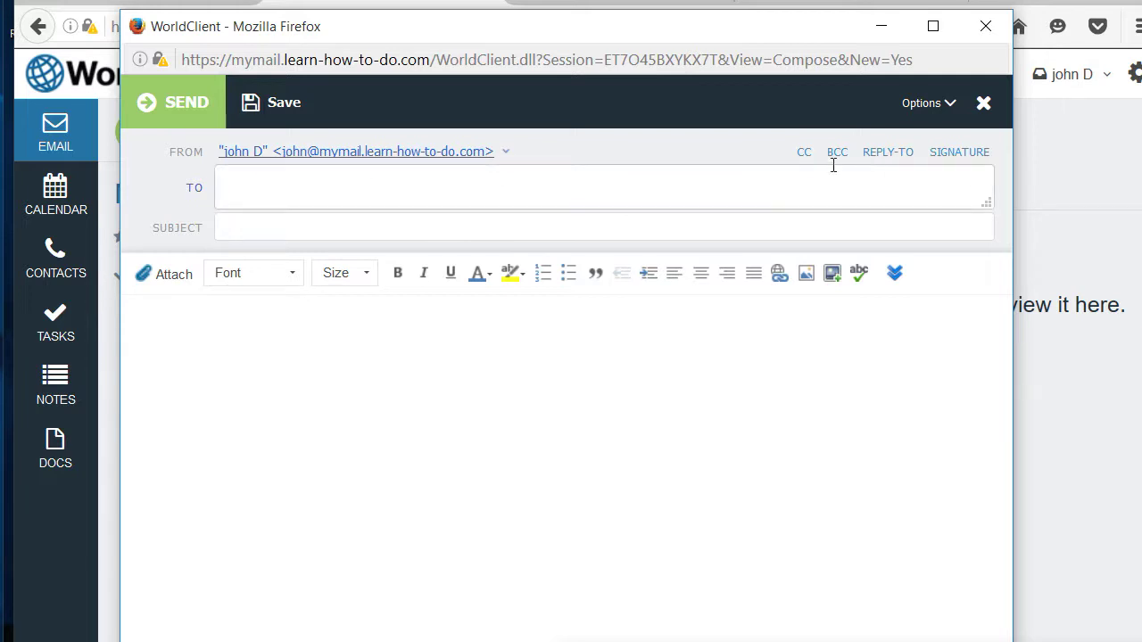
{"action": "left_click", "coordinate": [507, 151]}
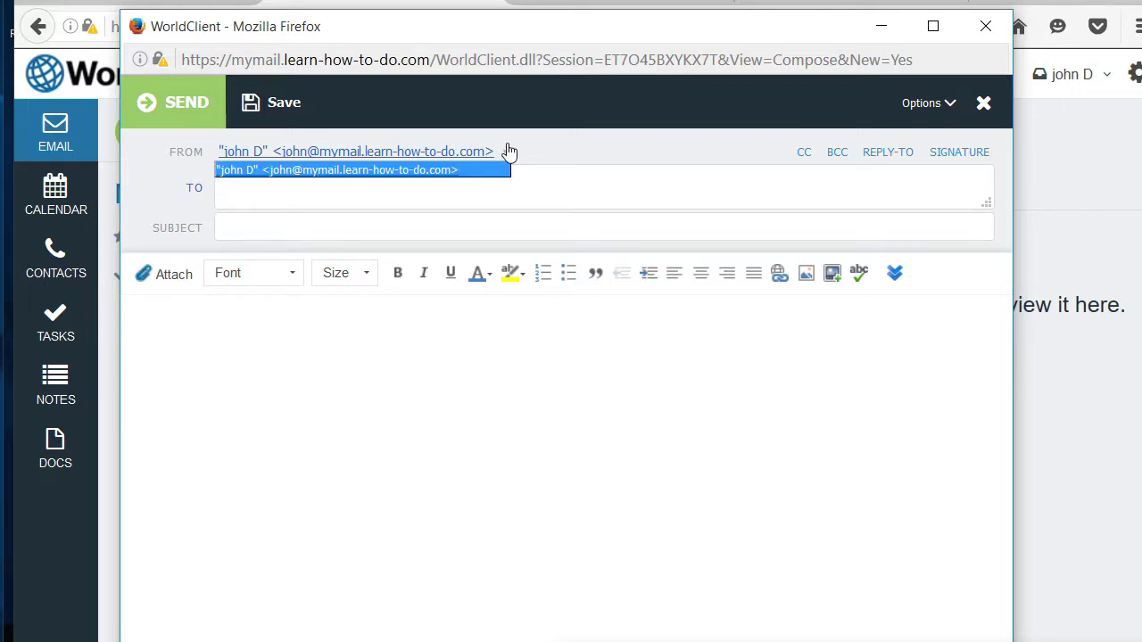
{"action": "left_click", "coordinate": [498, 170]}
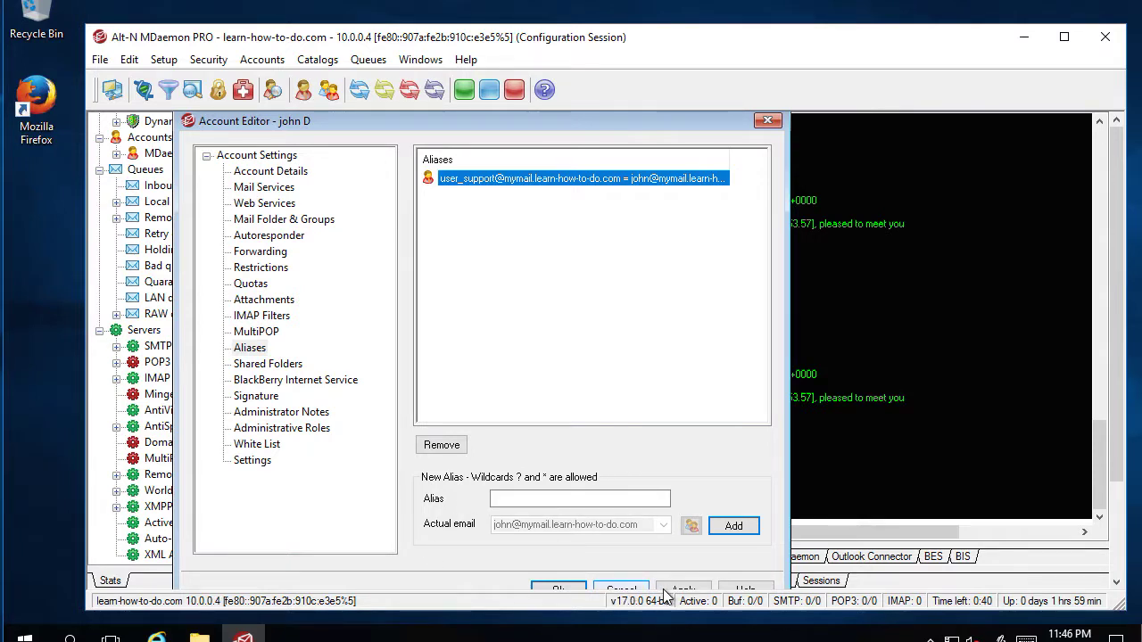
Step: Apply the Account Editor changes and dismiss the 'Your changes have been saved' notice
{"action": "left_click", "coordinate": [671, 589]}
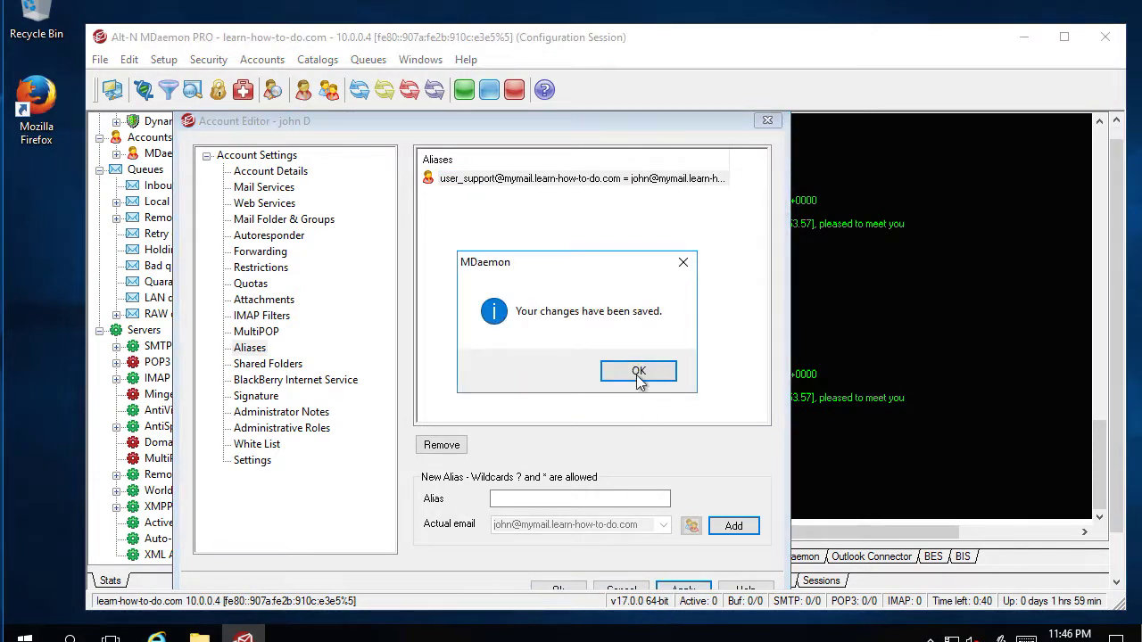
{"action": "left_click", "coordinate": [639, 375]}
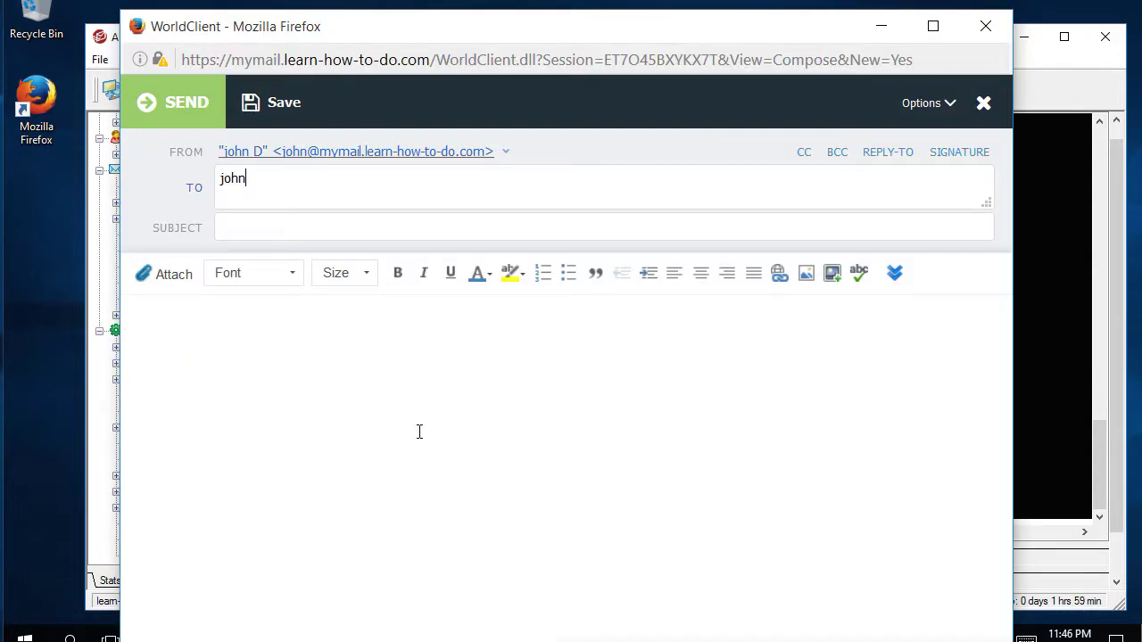
Step: Discard the unsent draft, start a fresh email and recheck the From sender list
{"action": "left_click", "coordinate": [985, 25]}
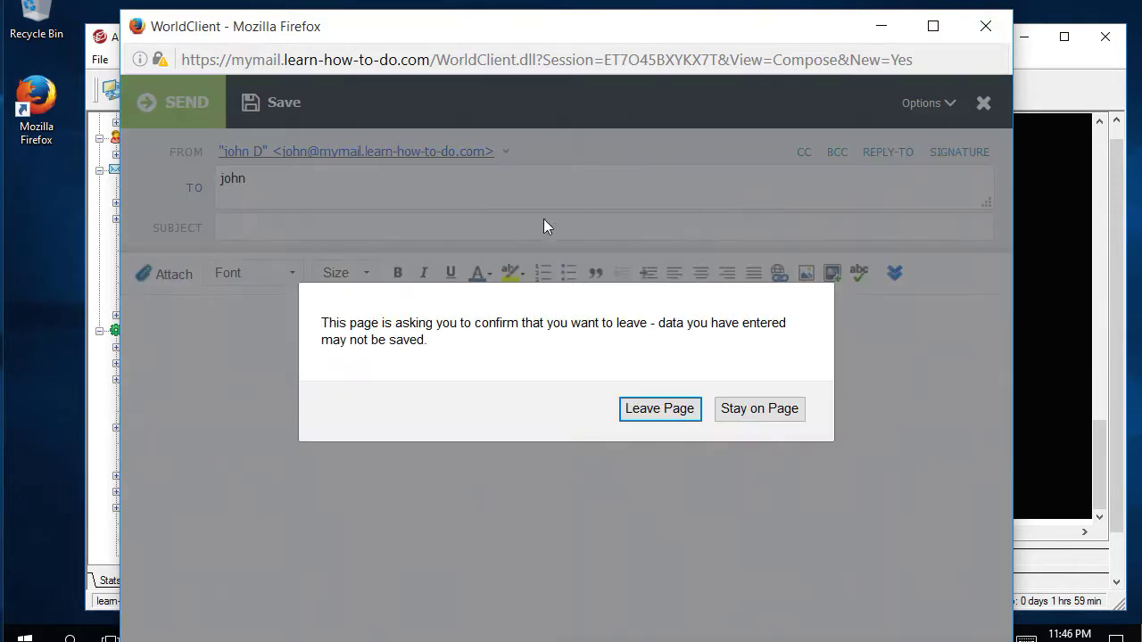
{"action": "left_click", "coordinate": [665, 417]}
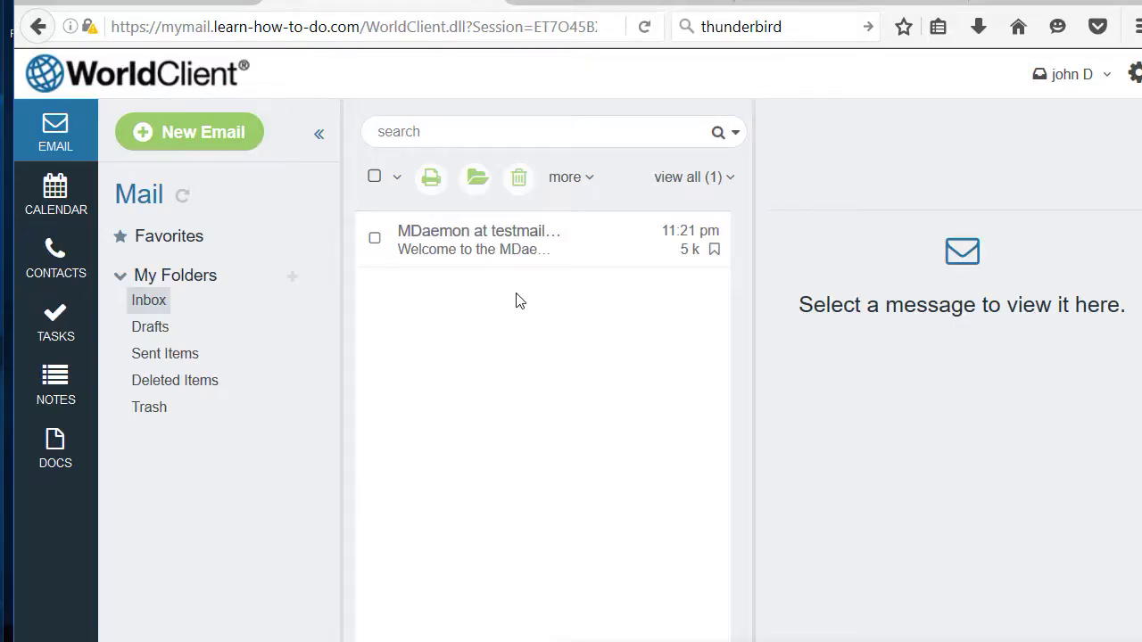
{"action": "left_click", "coordinate": [186, 140]}
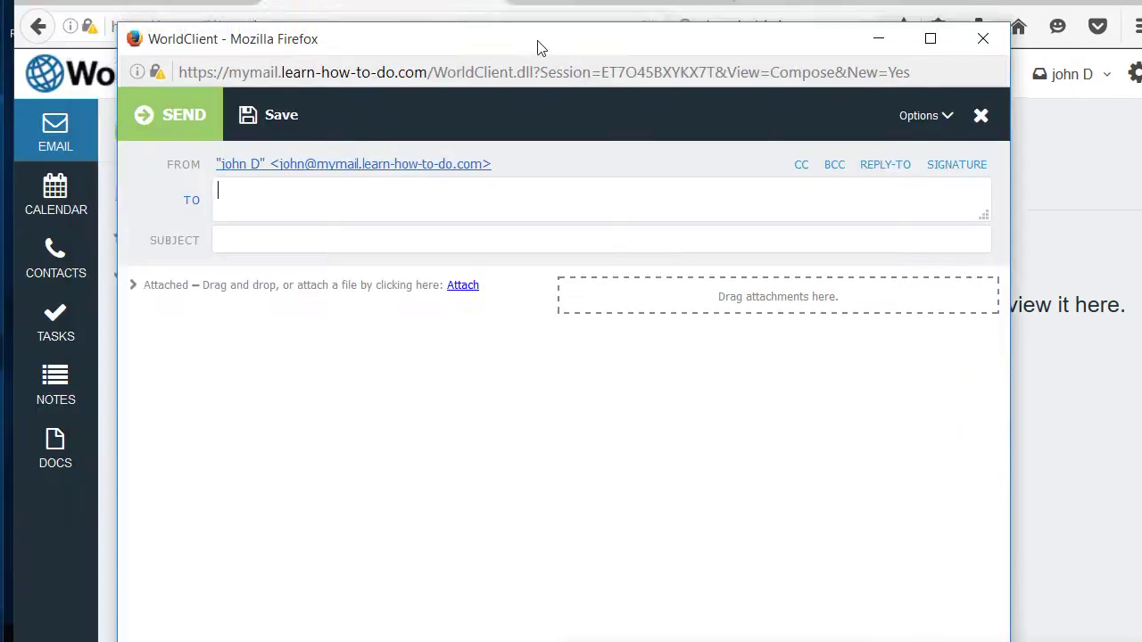
{"action": "left_click_drag", "start_coordinate": [538, 45], "coordinate": [541, 35]}
{"action": "left_click", "coordinate": [508, 155]}
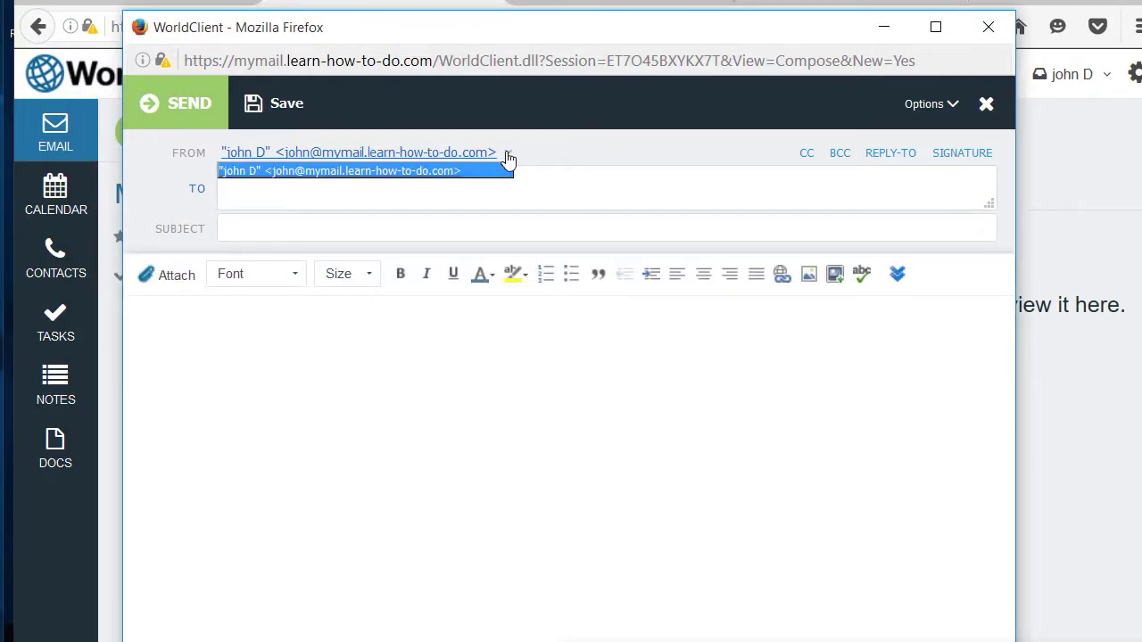
{"action": "left_click", "coordinate": [506, 156]}
{"action": "left_click", "coordinate": [505, 155]}
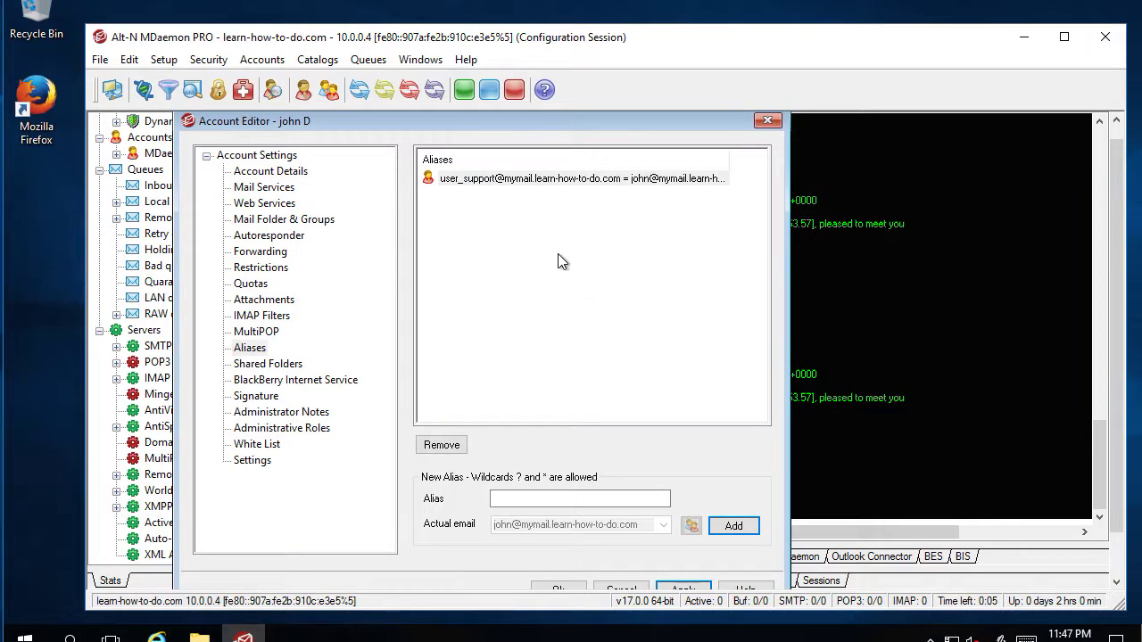
Step: Select the user_support alias entry and close the Account Editor with OK
{"action": "left_click", "coordinate": [475, 183]}
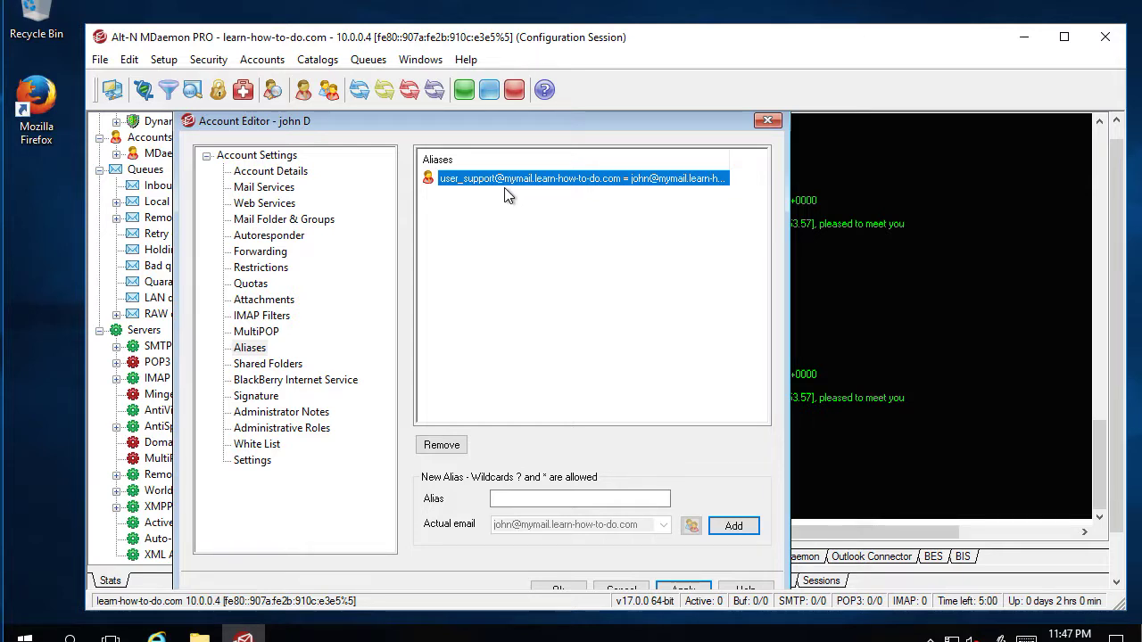
{"action": "left_click", "coordinate": [546, 585]}
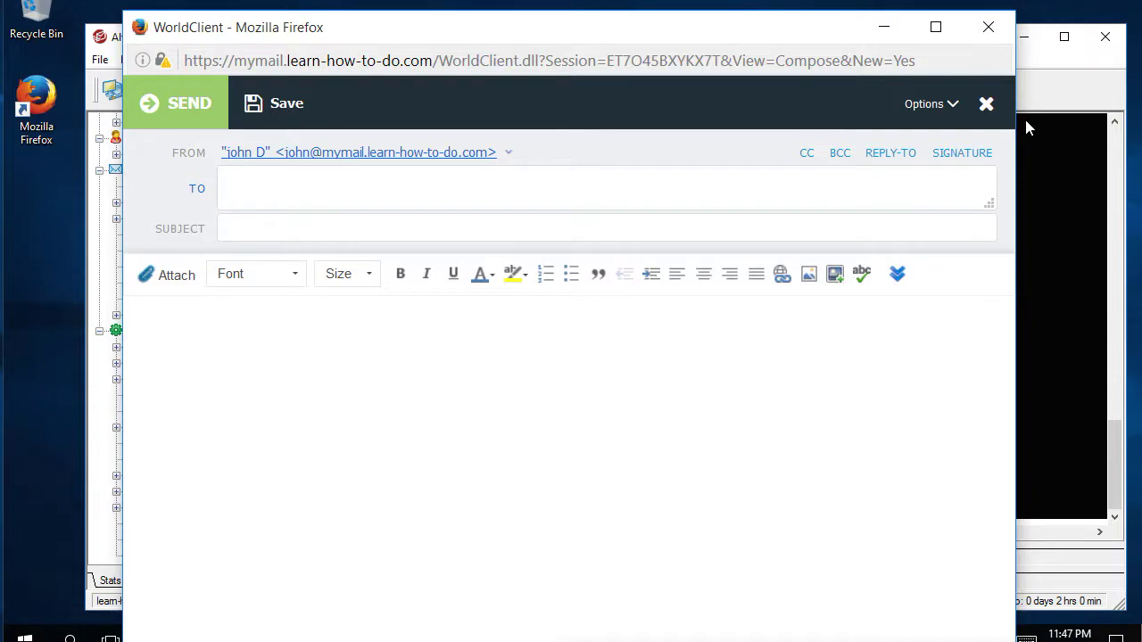
Step: Discard the draft, sign out of WorldClient, and sign back in with the account password
{"action": "left_click", "coordinate": [989, 29]}
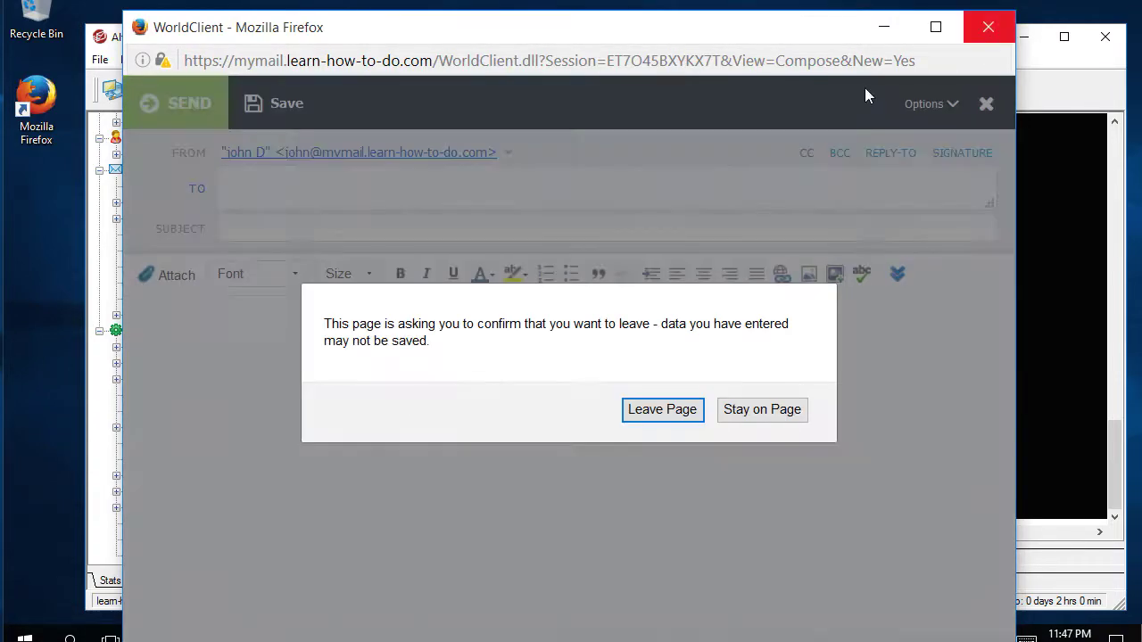
{"action": "left_click", "coordinate": [662, 416]}
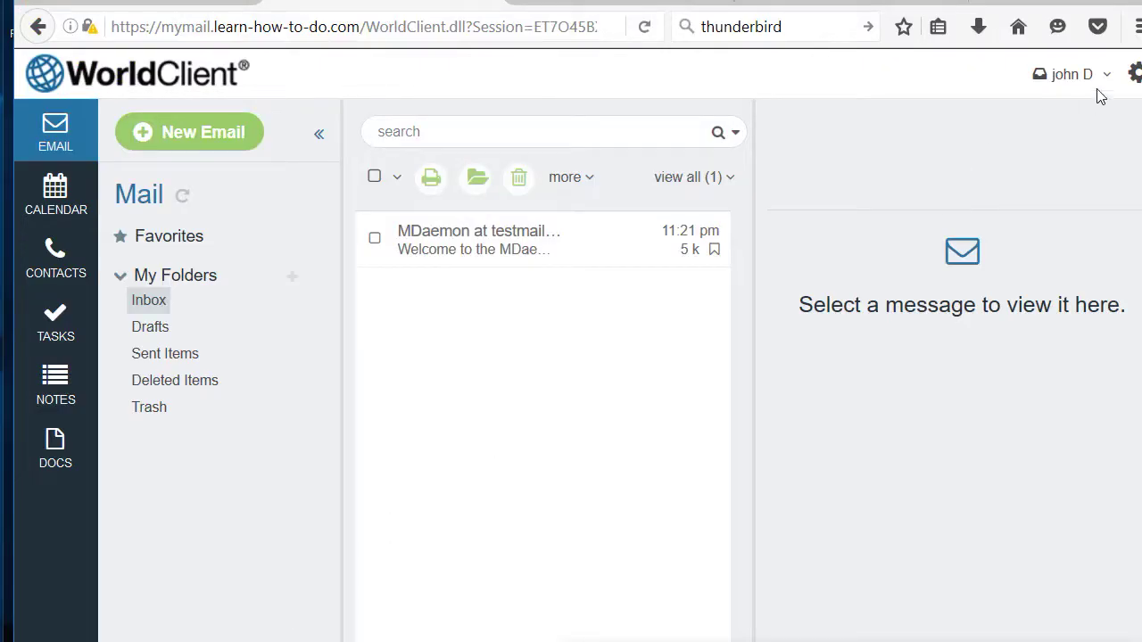
{"action": "left_click", "coordinate": [1066, 75]}
{"action": "left_click", "coordinate": [1040, 138]}
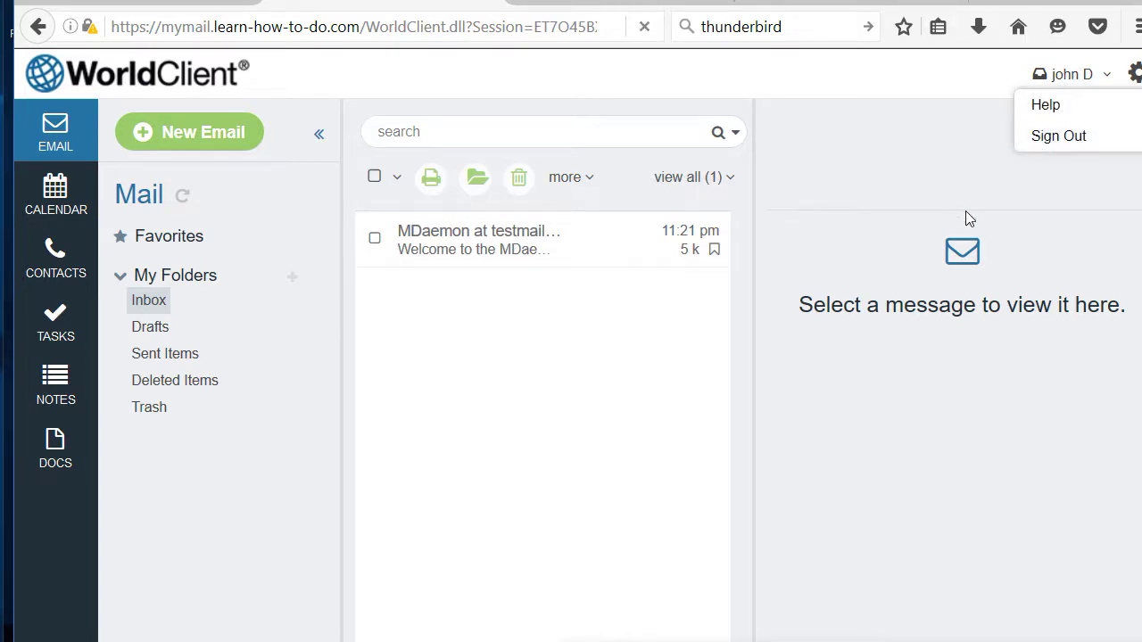
{"action": "left_click", "coordinate": [1070, 141]}
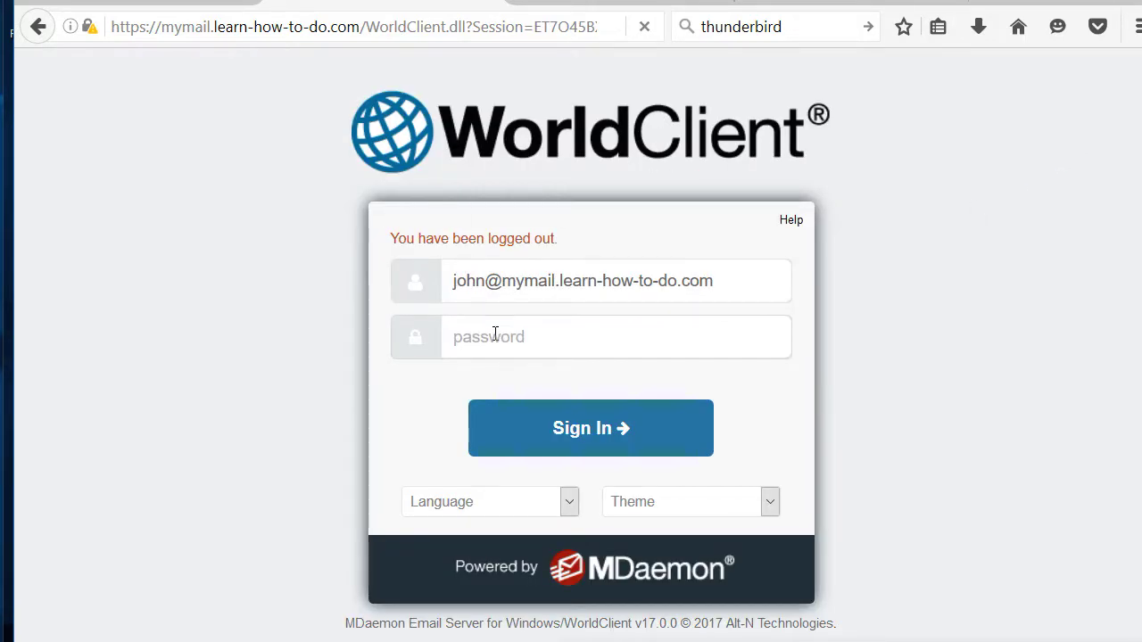
{"action": "type", "text": "***************"}
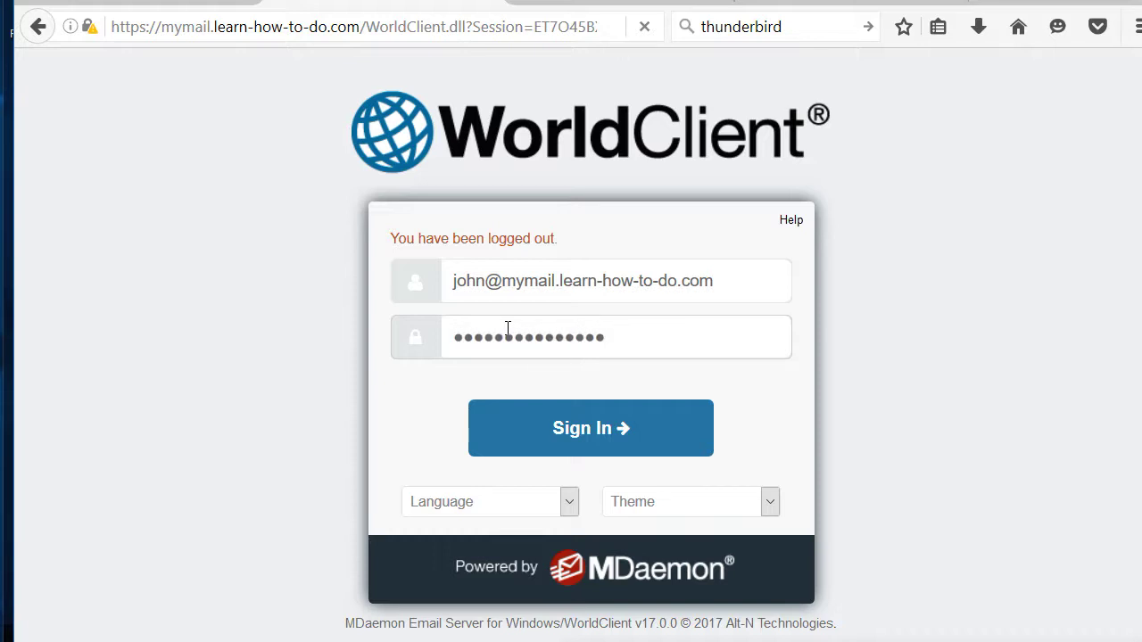
{"action": "left_click", "coordinate": [581, 428]}
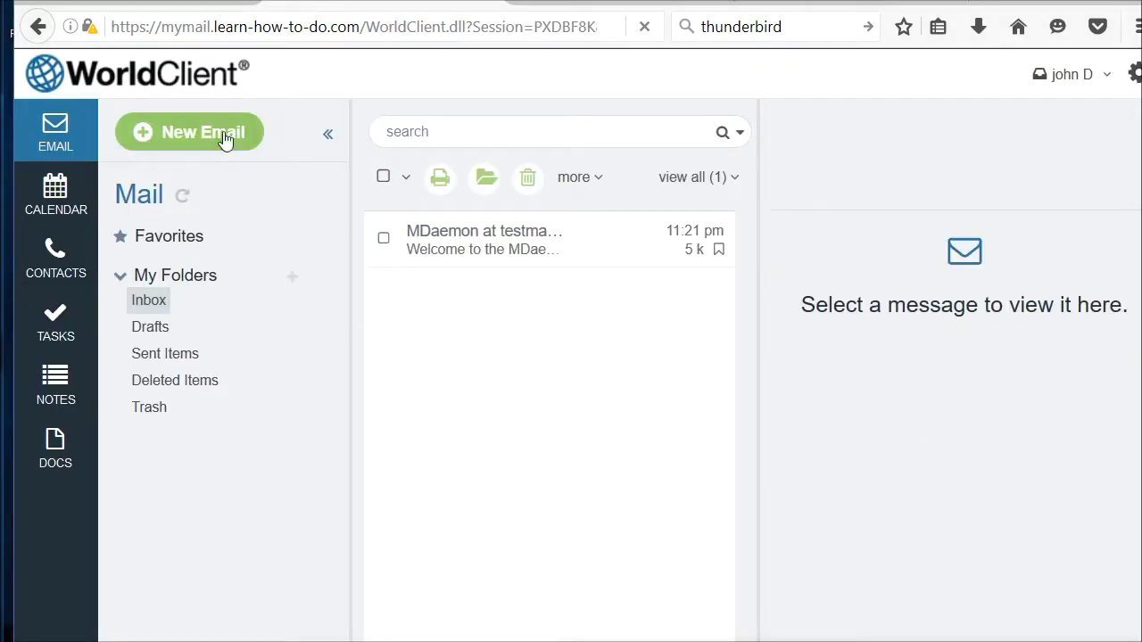
Step: Start a new email and choose the user_support alias as the sender
{"action": "left_click", "coordinate": [211, 132]}
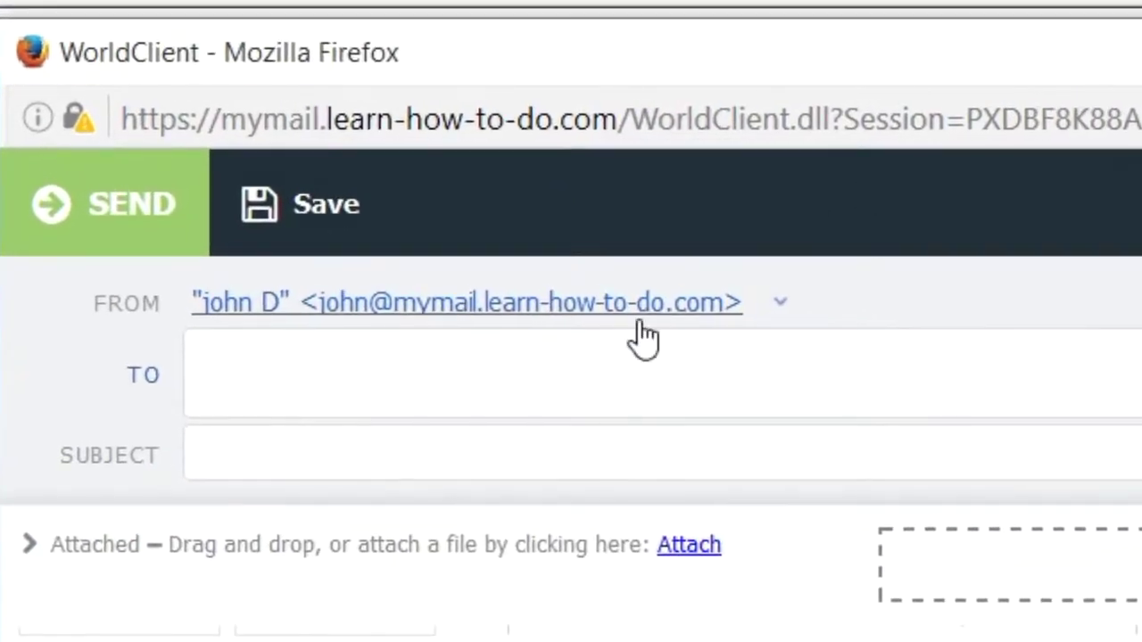
{"action": "left_click", "coordinate": [788, 317]}
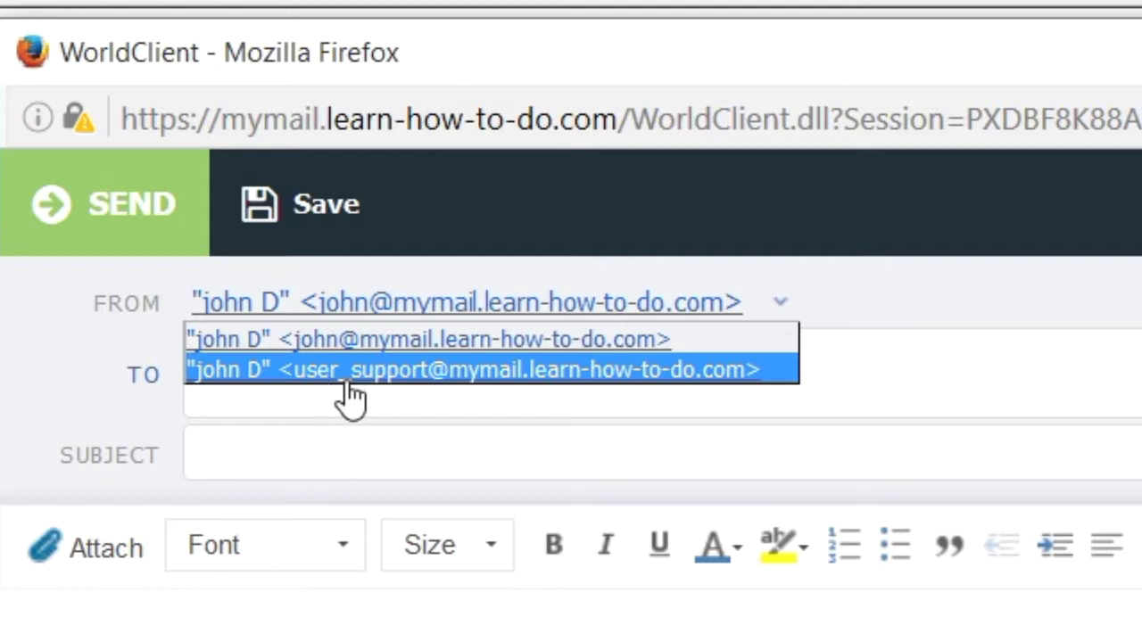
{"action": "left_click", "coordinate": [610, 389]}
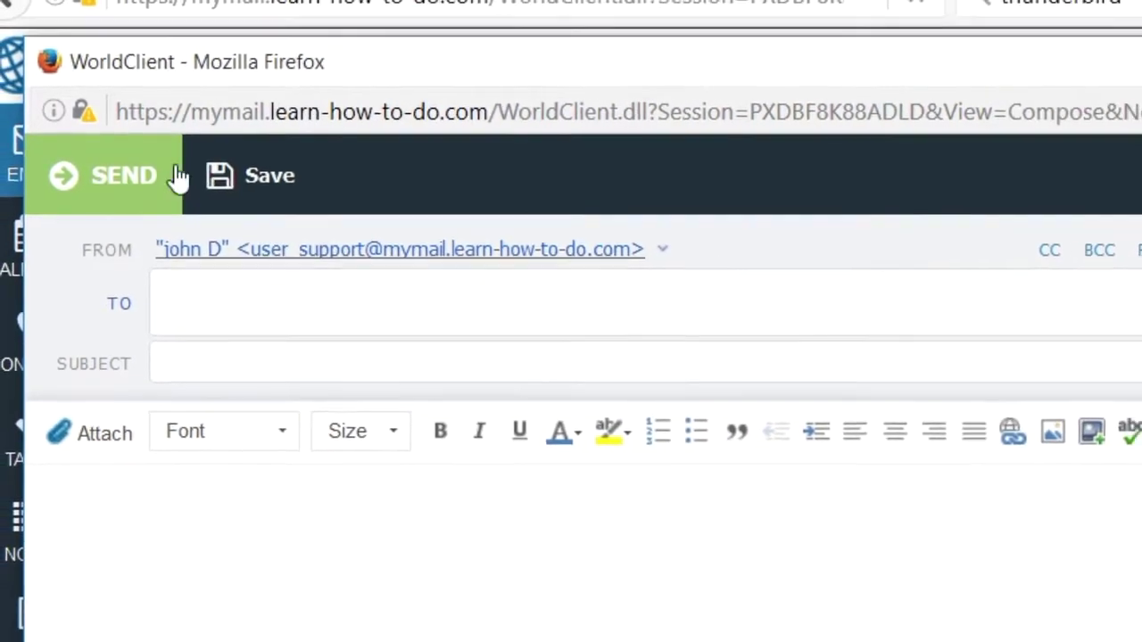
{"action": "left_click", "coordinate": [265, 244]}
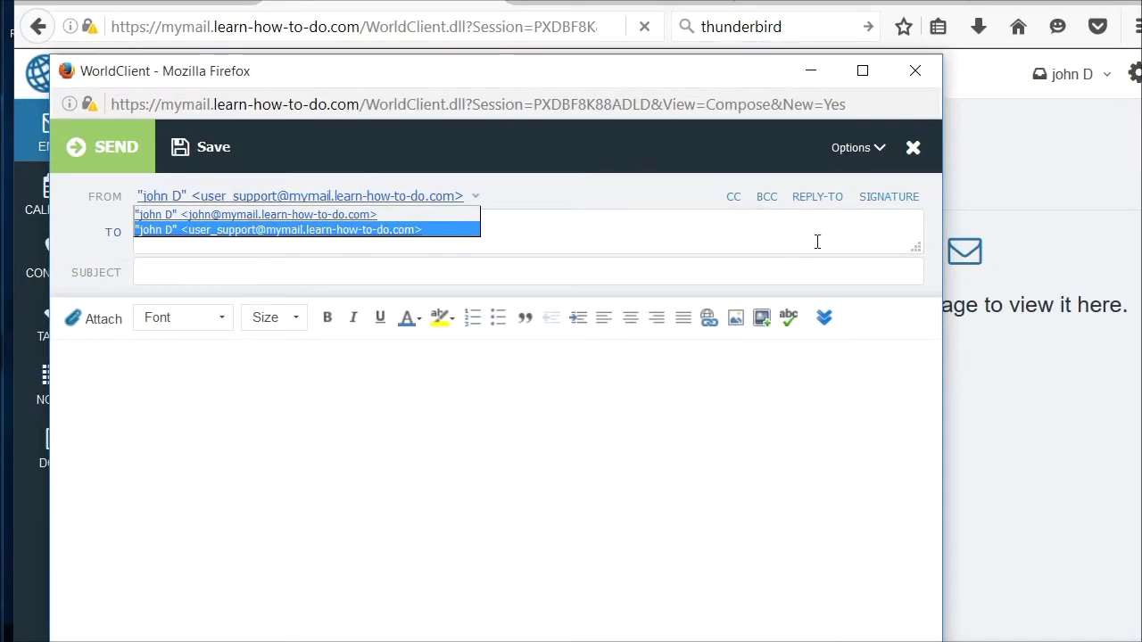
Step: Enter subject 'test of john', body 'test', and the account's own address as recipient
{"action": "left_click", "coordinate": [231, 269]}
{"action": "type", "text": "test of jo"}
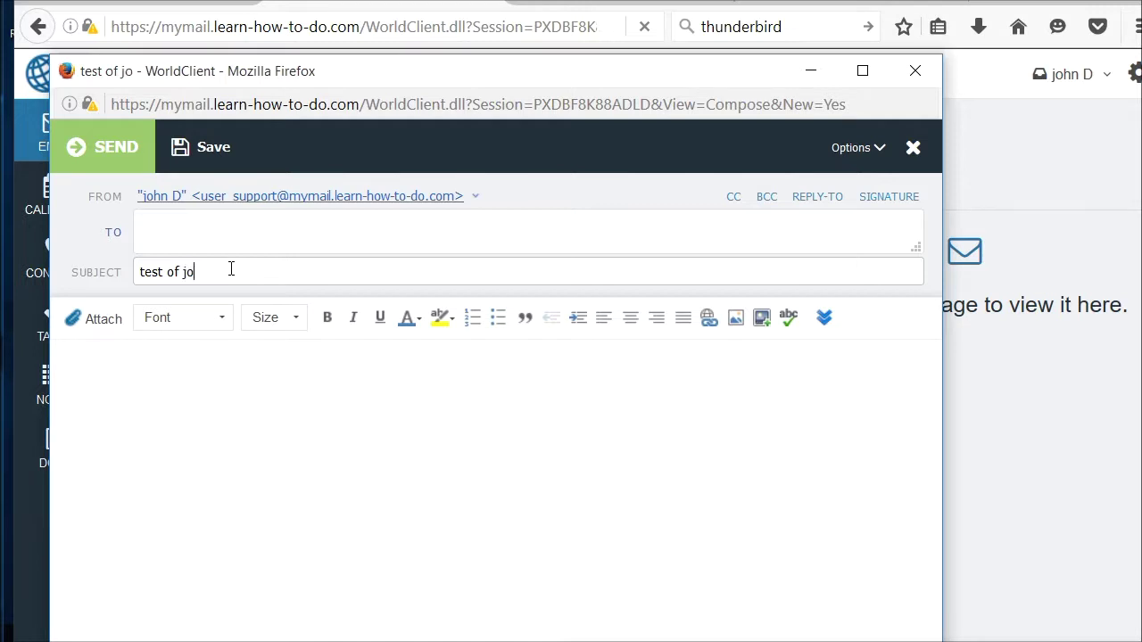
{"action": "type", "text": "hn"}
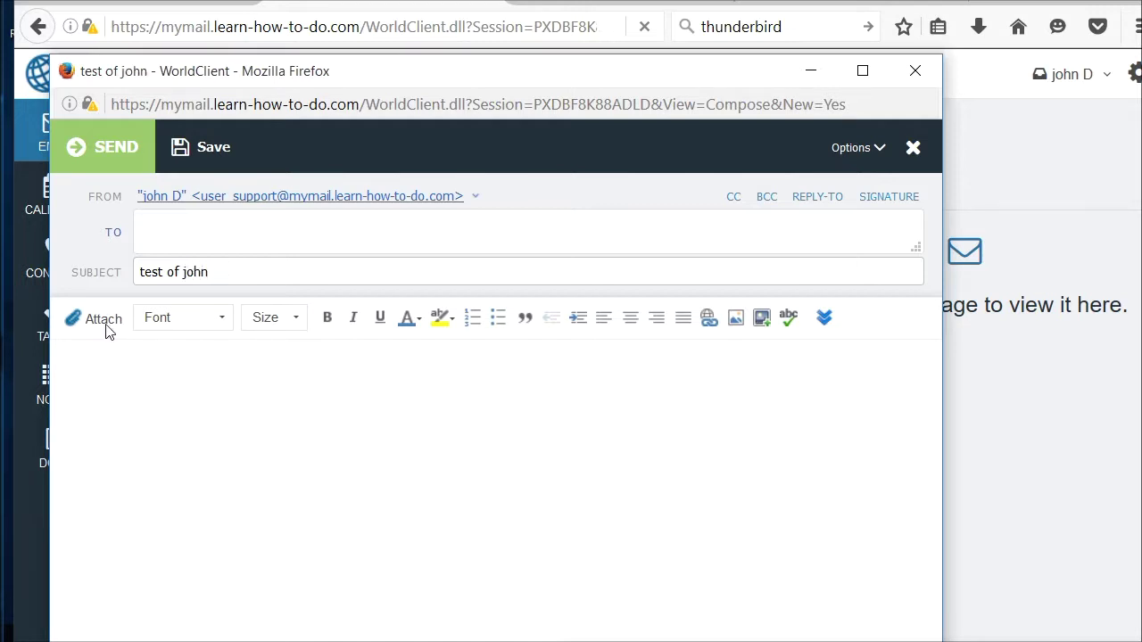
{"action": "left_click", "coordinate": [135, 455]}
{"action": "type", "text": "test"}
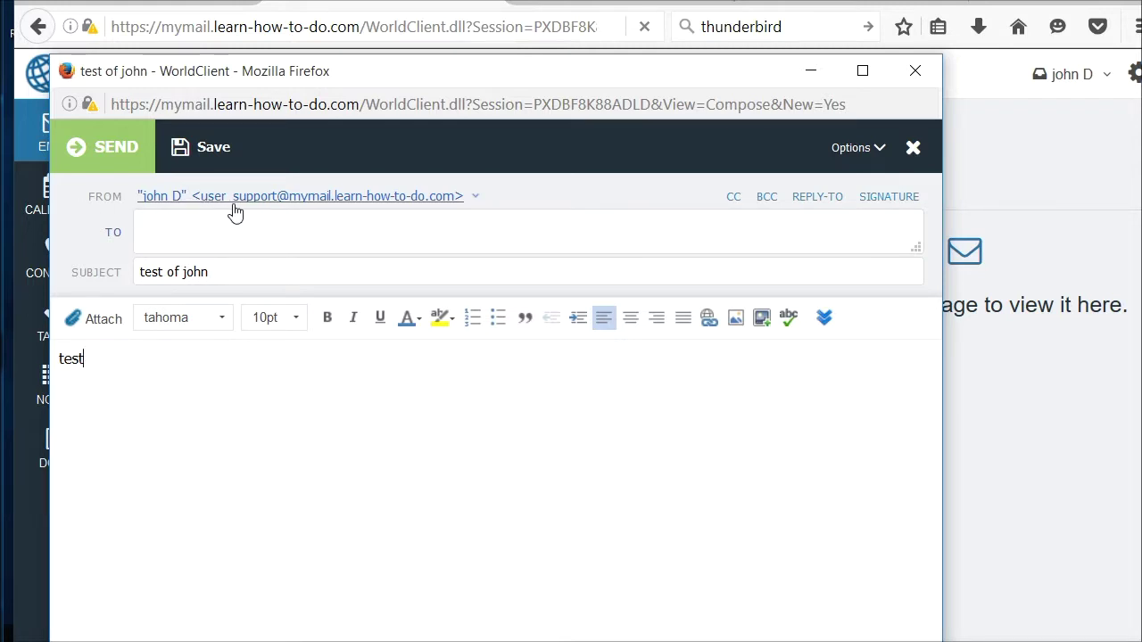
{"action": "left_click", "coordinate": [214, 219]}
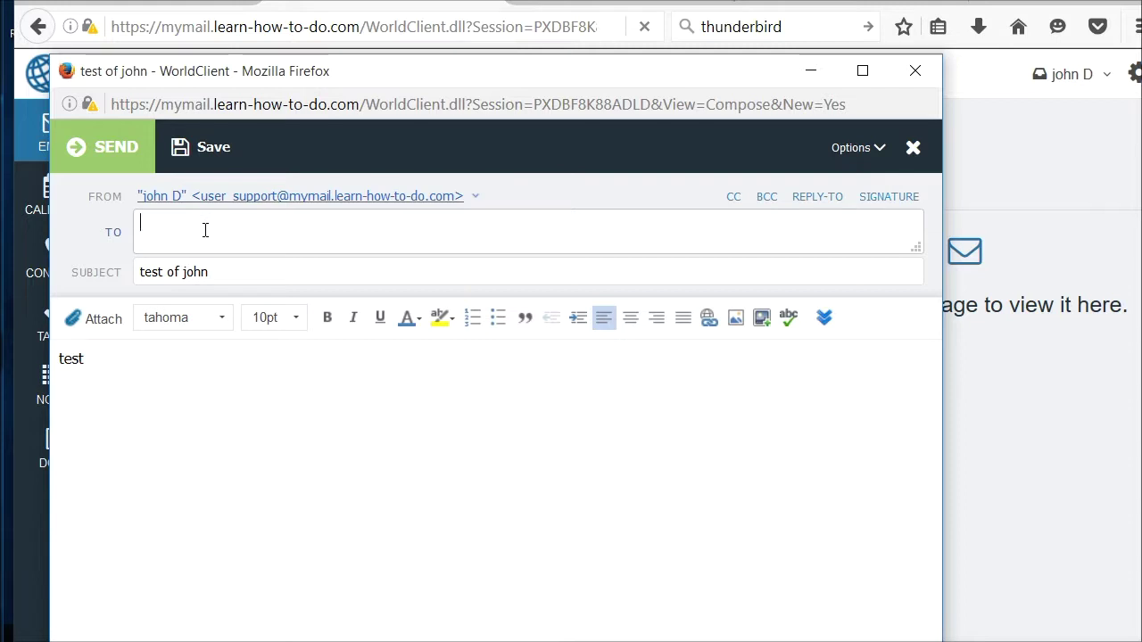
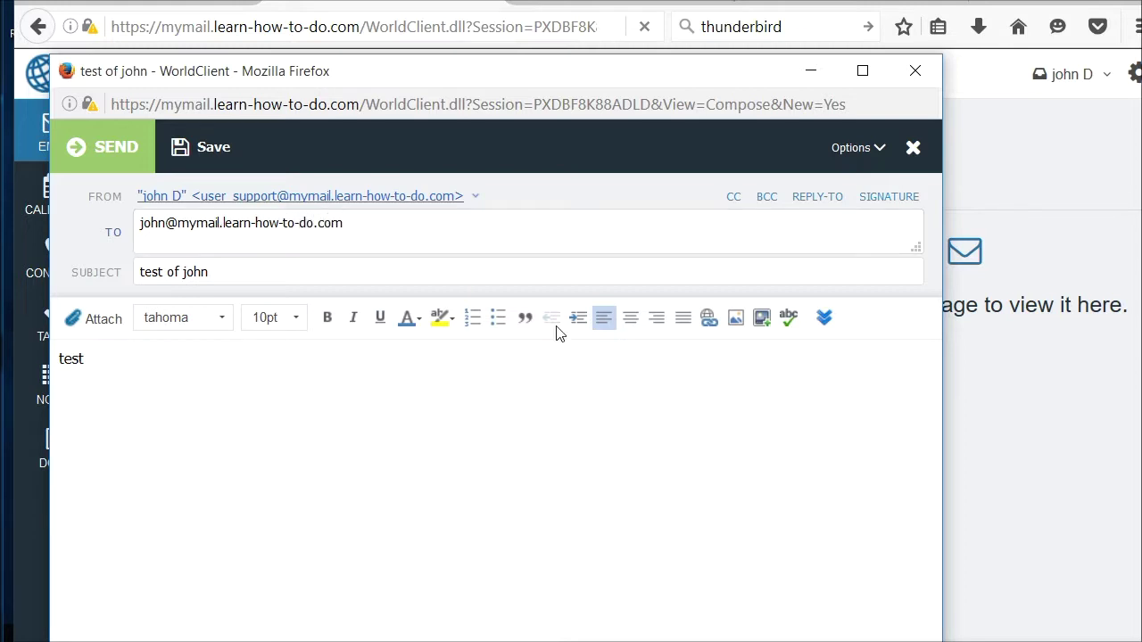
Step: Send the test message from the user_support alias
{"action": "left_click", "coordinate": [113, 150]}
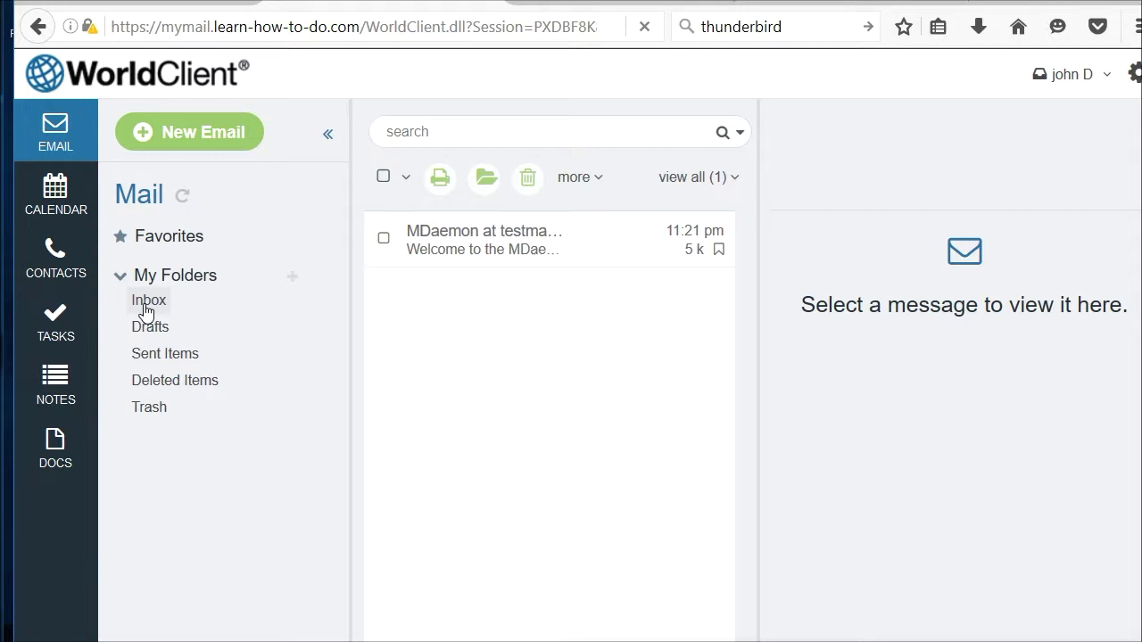
Step: Open the received test message and expand its header to confirm the user_support sender
{"action": "left_click", "coordinate": [437, 250]}
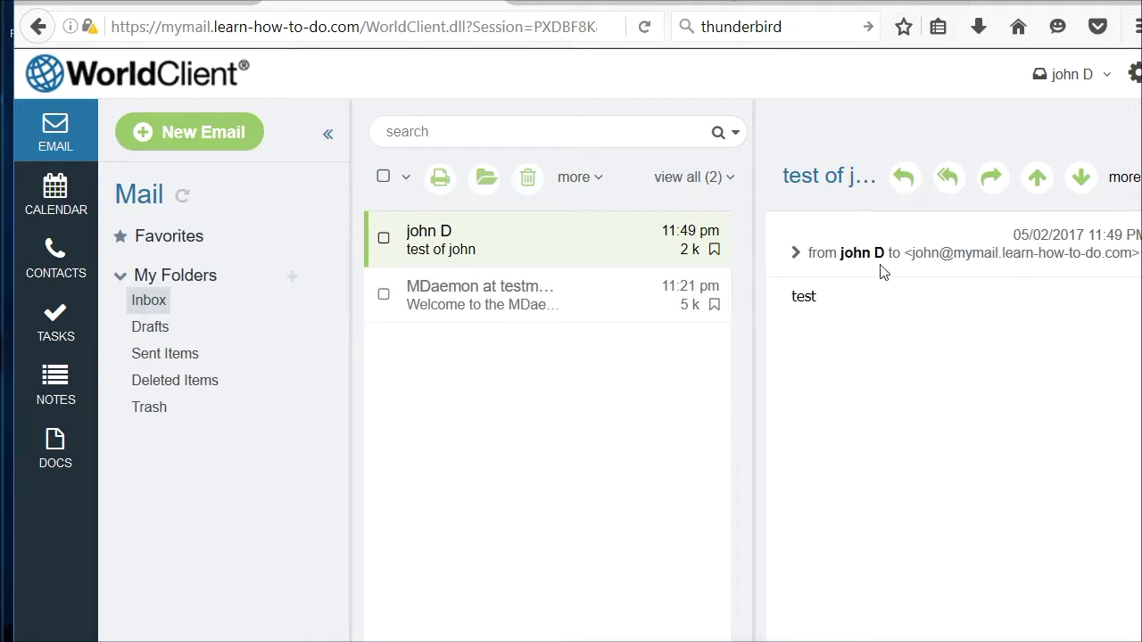
{"action": "left_click", "coordinate": [794, 255]}
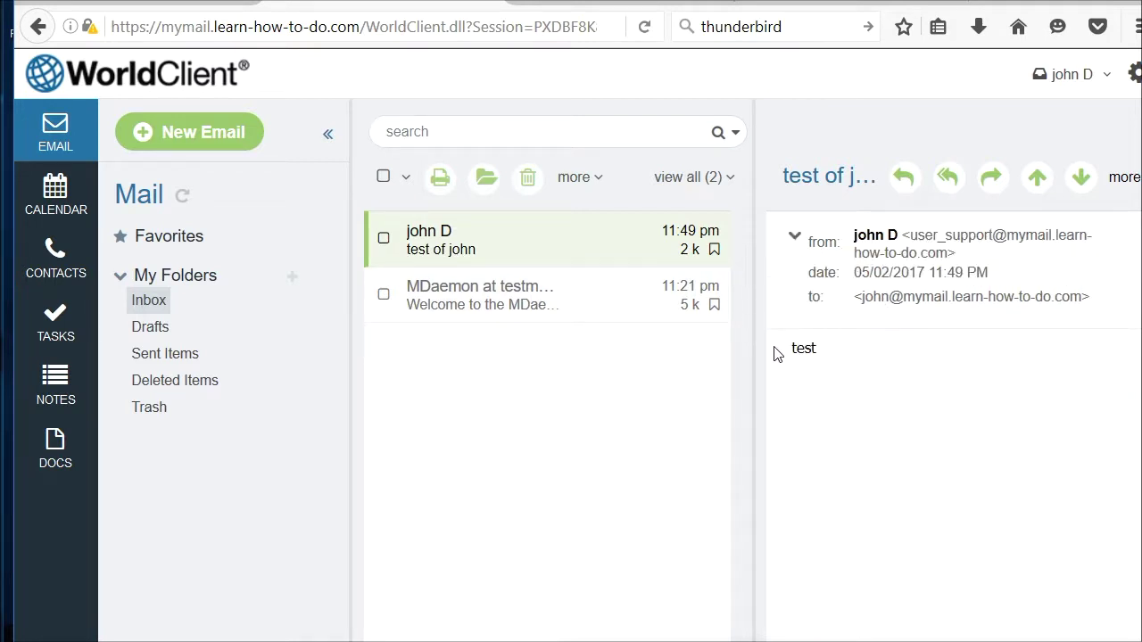
{"action": "left_click", "coordinate": [970, 234]}
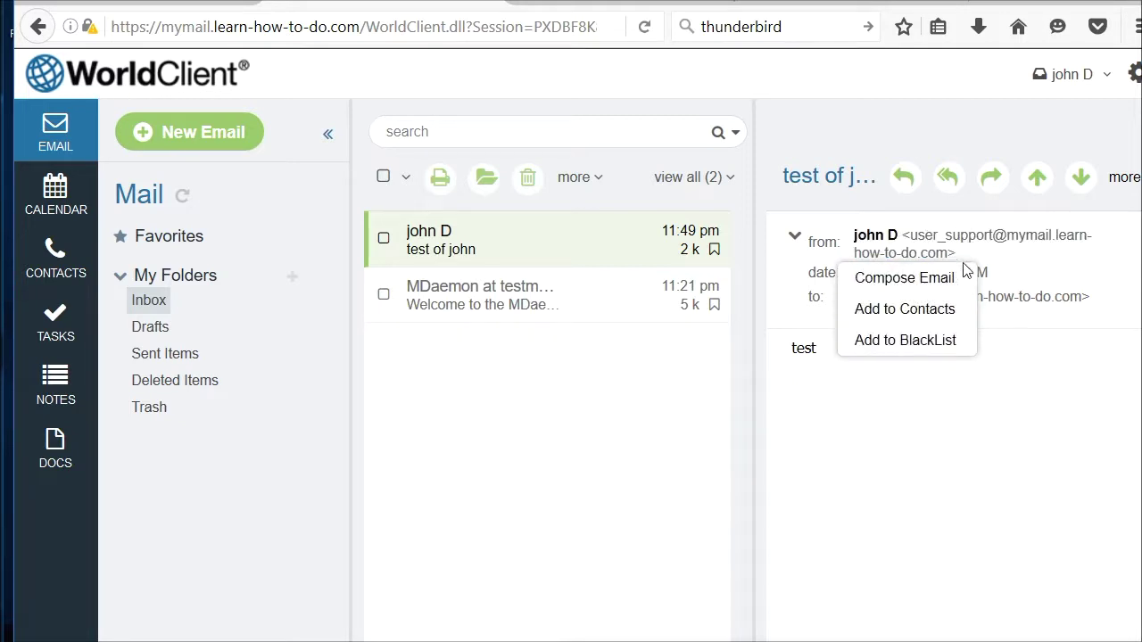
{"action": "left_click", "coordinate": [960, 285]}
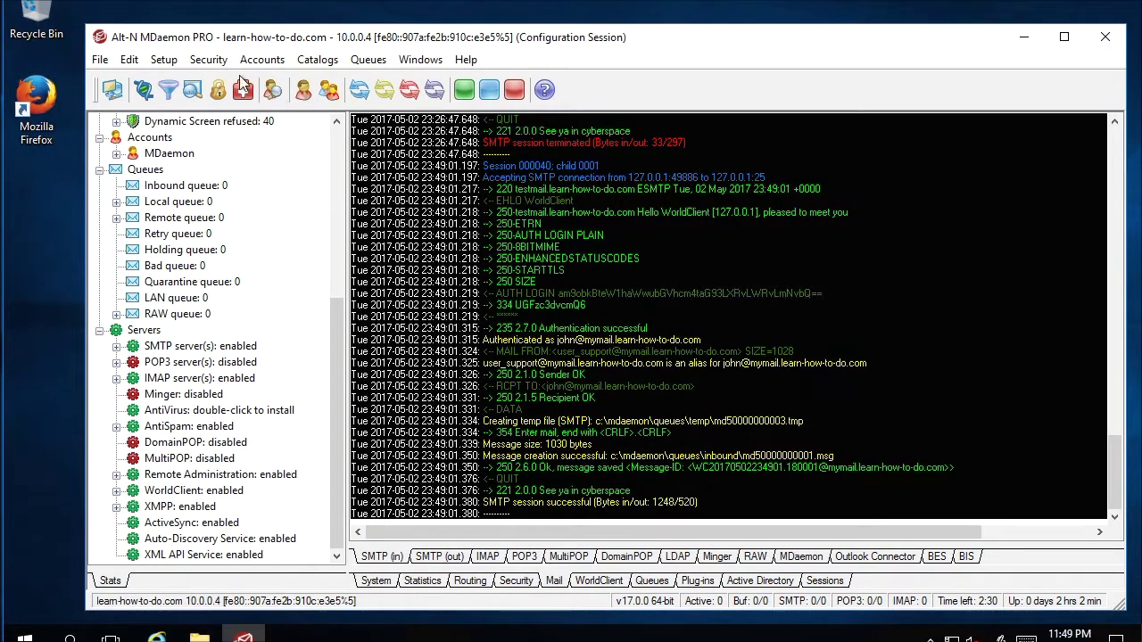
Step: Browse MDaemon's Setup and neighbouring menus, ending on the Accounts menu
{"action": "left_click", "coordinate": [160, 59]}
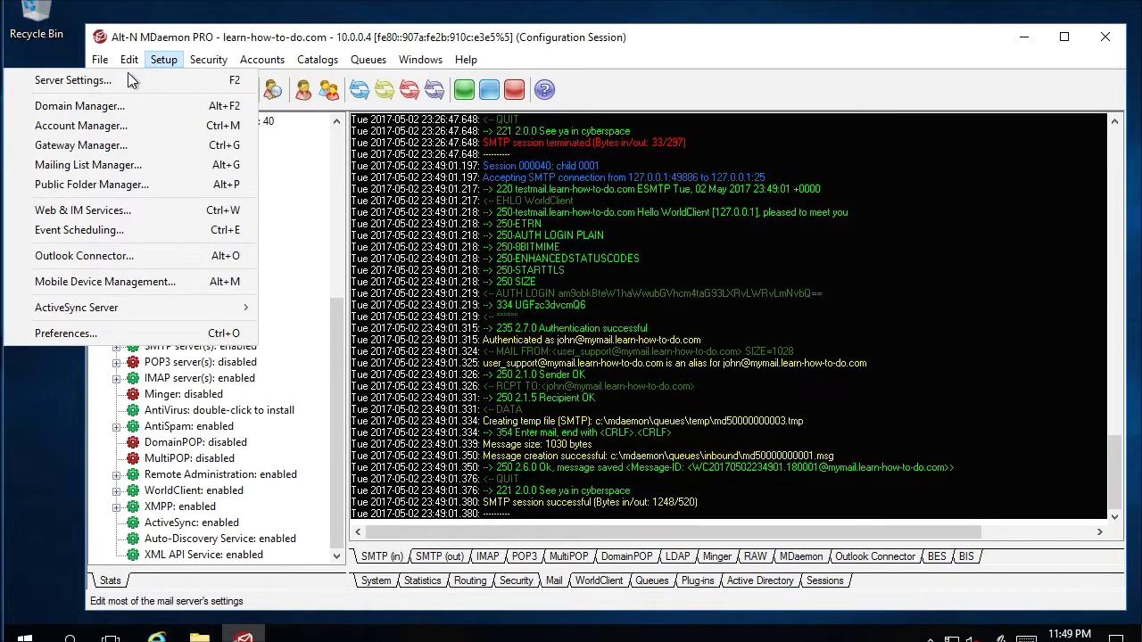
{"action": "left_click", "coordinate": [128, 63]}
{"action": "left_click", "coordinate": [158, 60]}
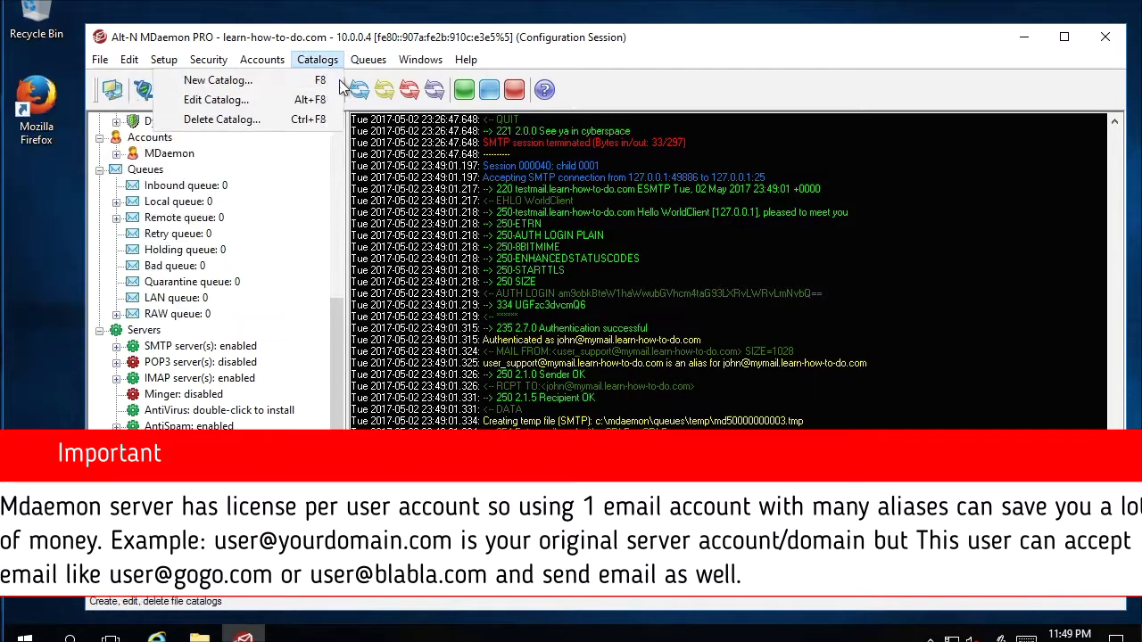
{"action": "mouse_move", "coordinate": [367, 59]}
{"action": "mouse_move", "coordinate": [230, 61]}
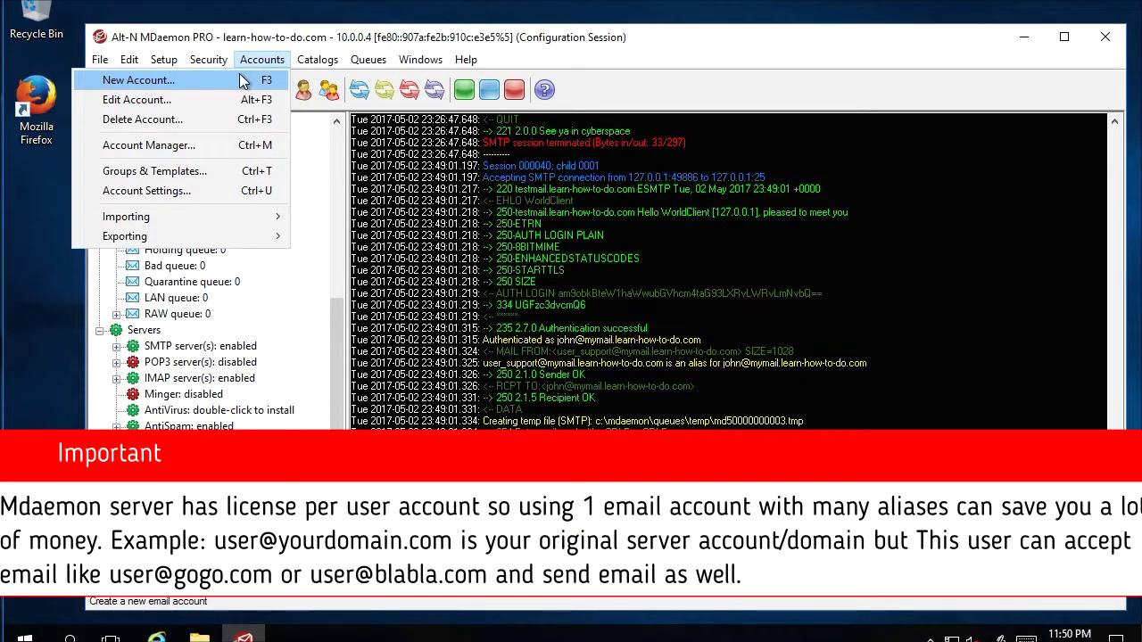
Step: Confirm the test user's account Aliases page lists user_support, then close the Account Editor
{"action": "left_click", "coordinate": [214, 98]}
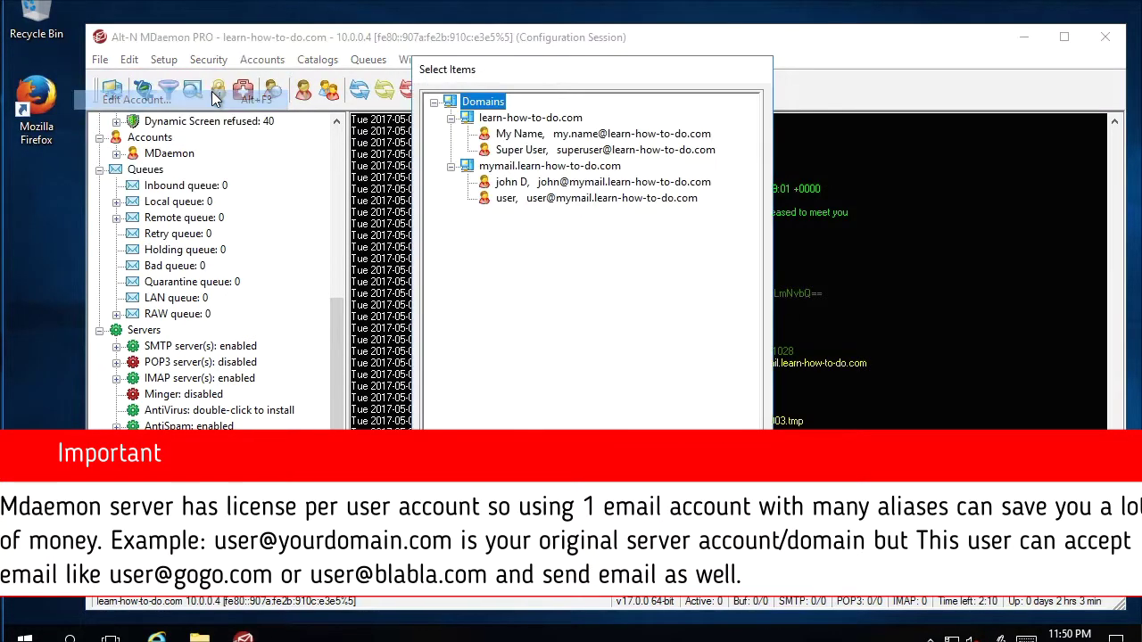
{"action": "left_click", "coordinate": [536, 183]}
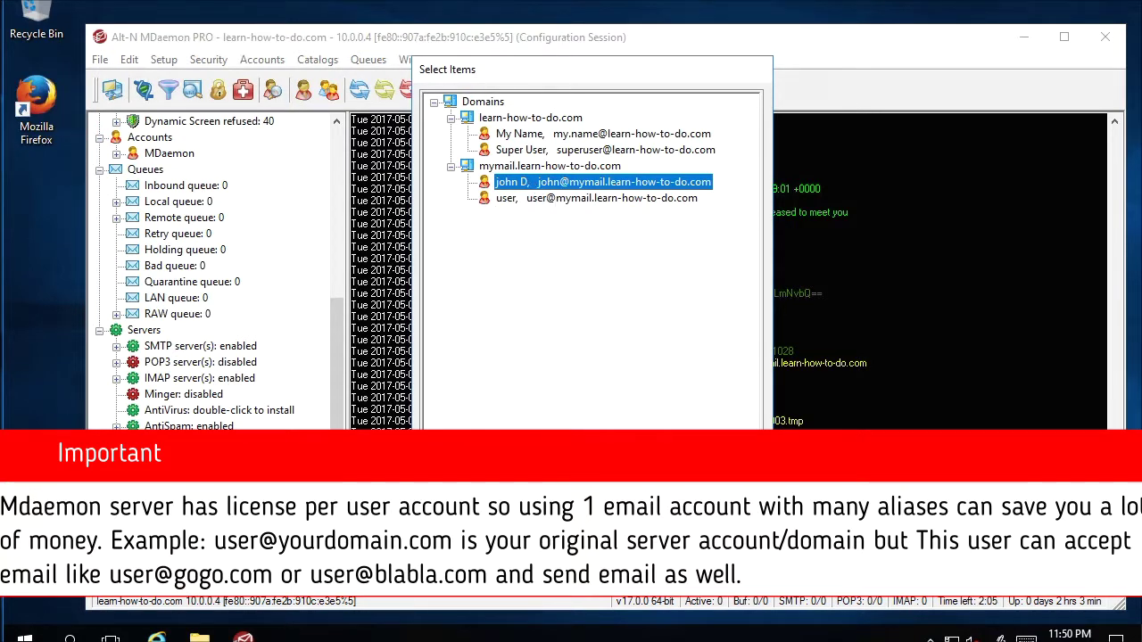
{"action": "double_click", "coordinate": [536, 183]}
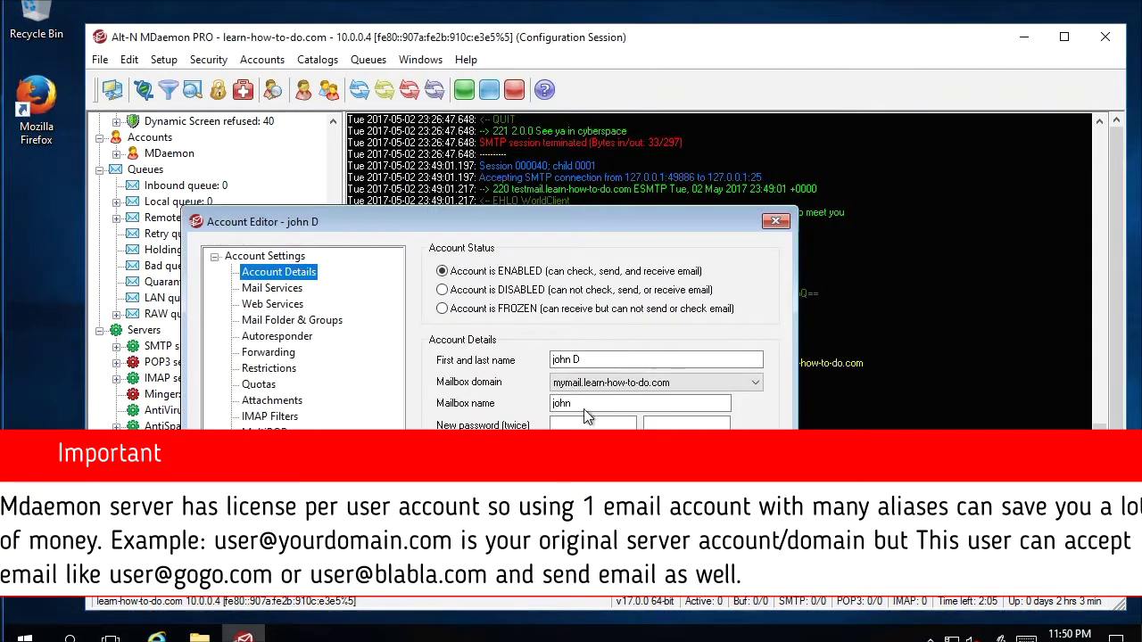
{"action": "left_click", "coordinate": [259, 449]}
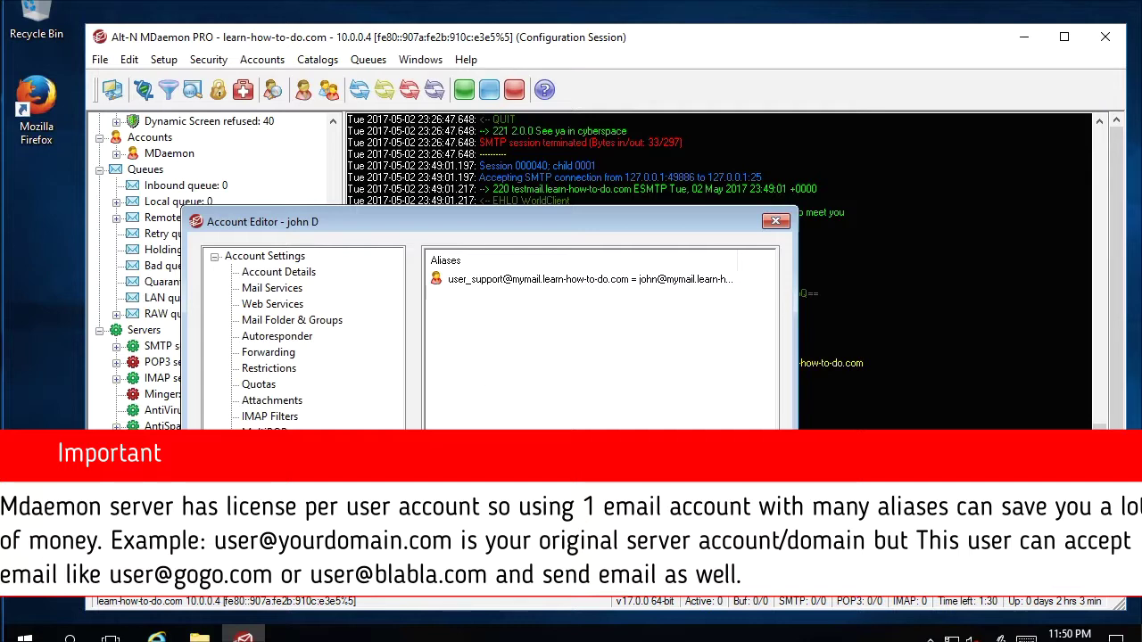
{"action": "left_click_drag", "start_coordinate": [468, 228], "coordinate": [512, 121]}
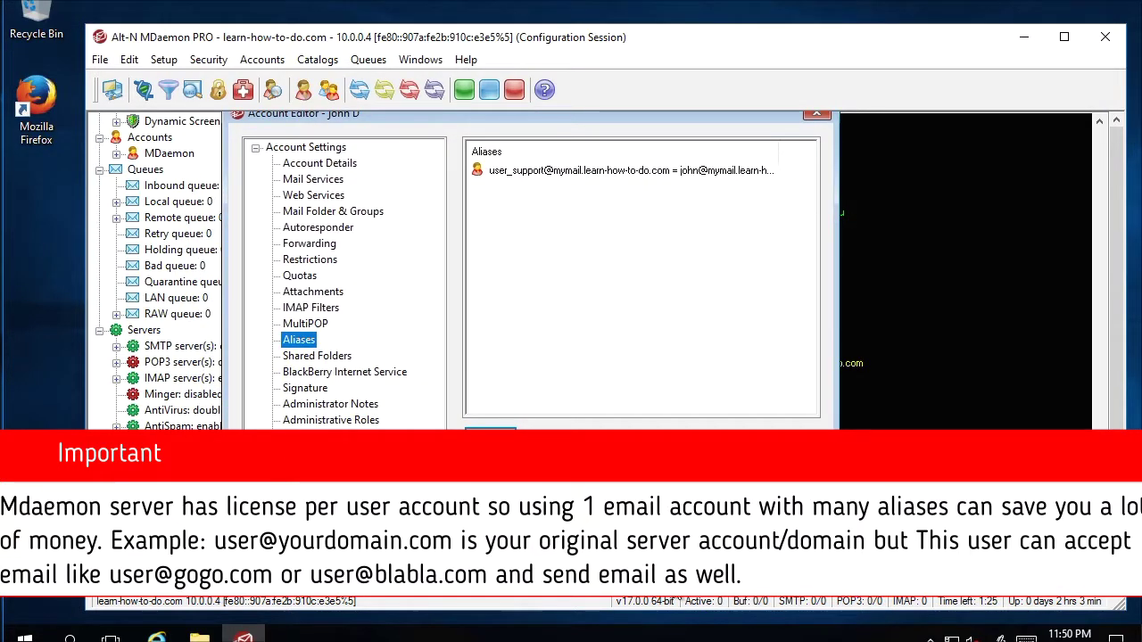
{"action": "key", "text": "Return"}
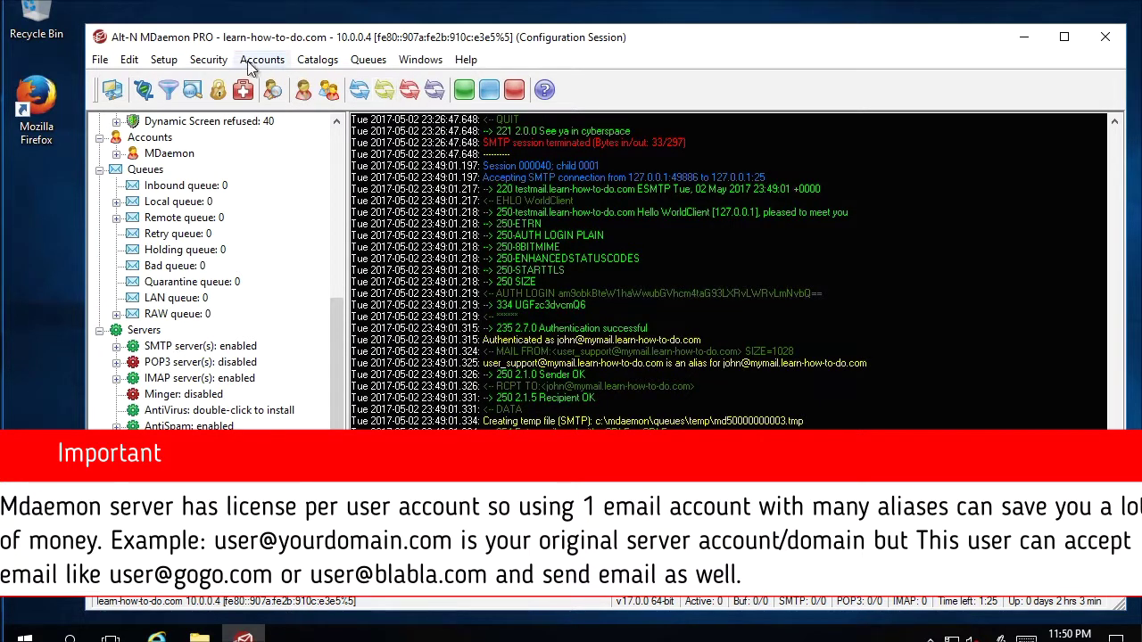
{"action": "left_click", "coordinate": [252, 63]}
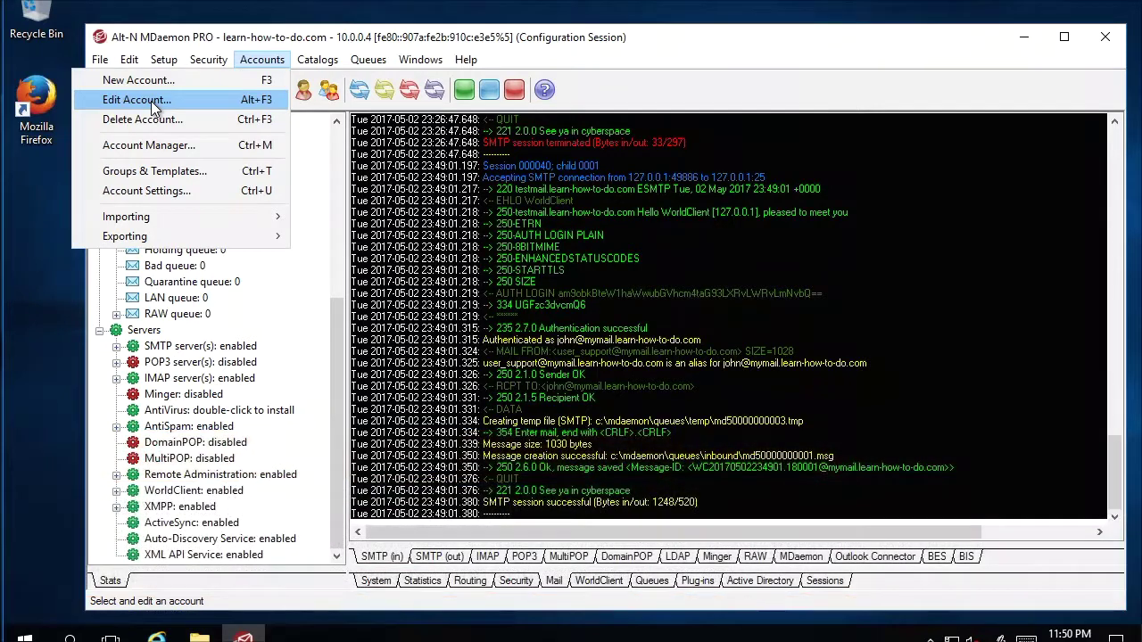
{"action": "left_click", "coordinate": [150, 101]}
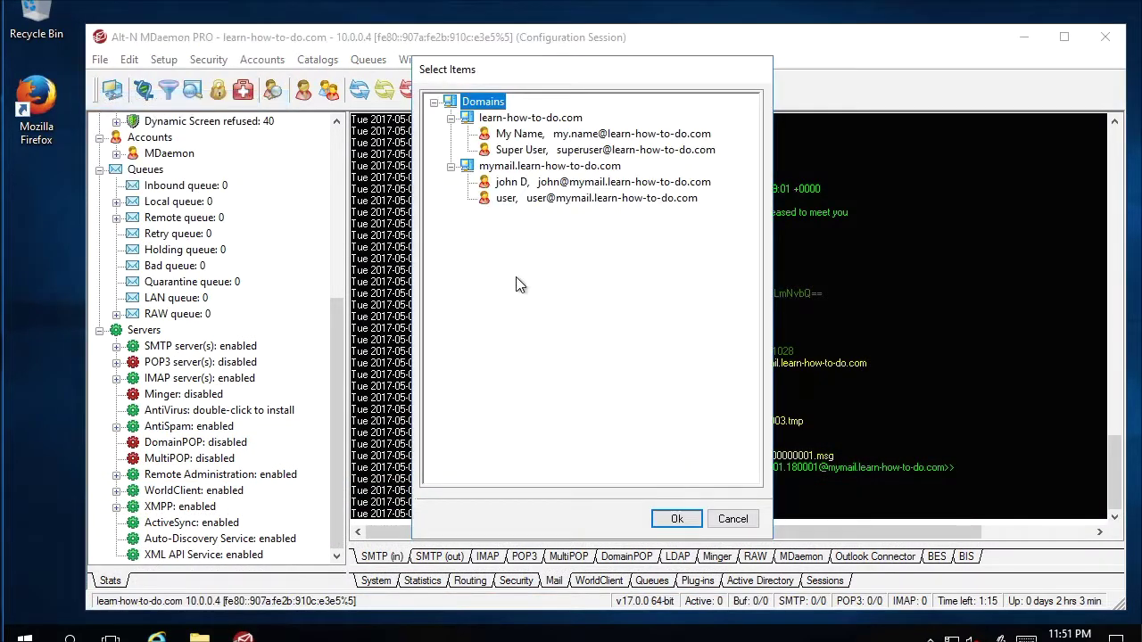
{"action": "left_click", "coordinate": [500, 185]}
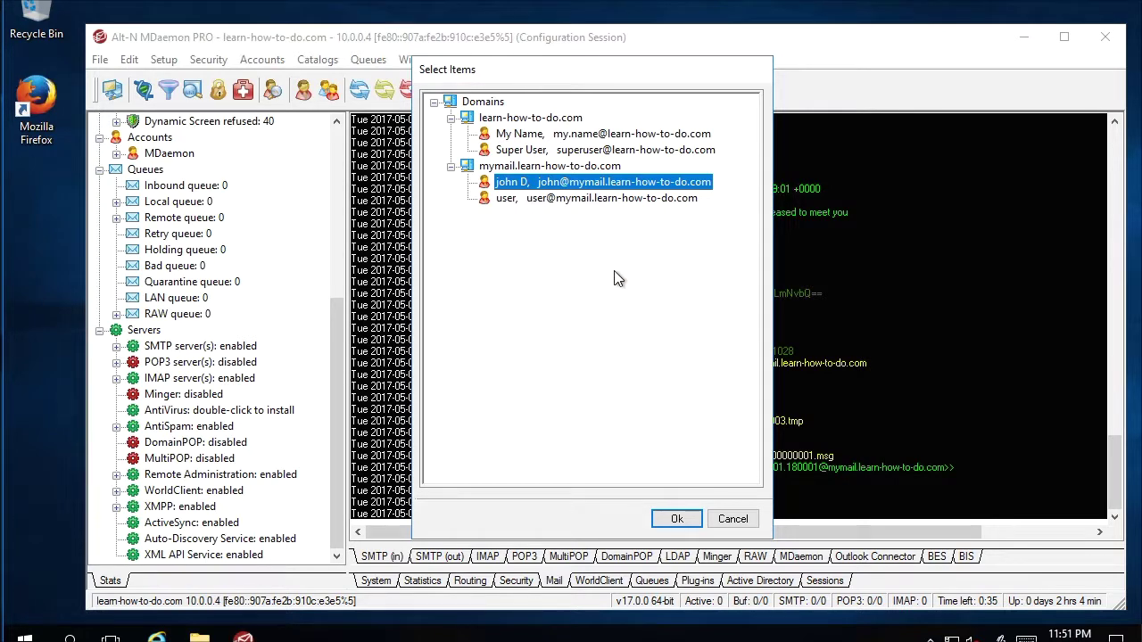
{"action": "left_click", "coordinate": [732, 519]}
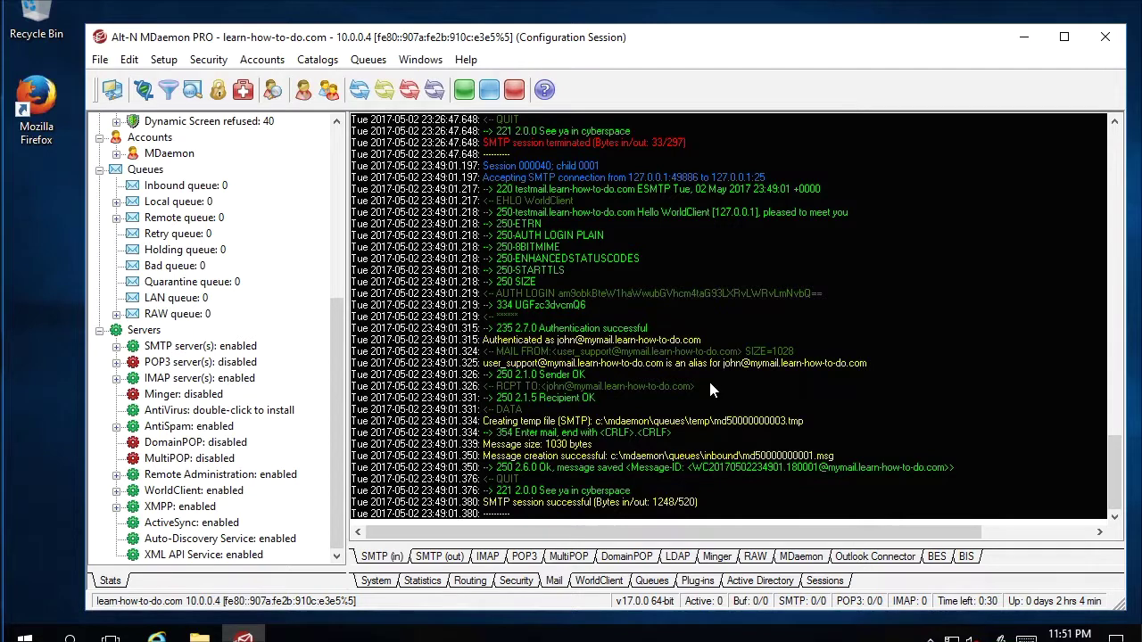